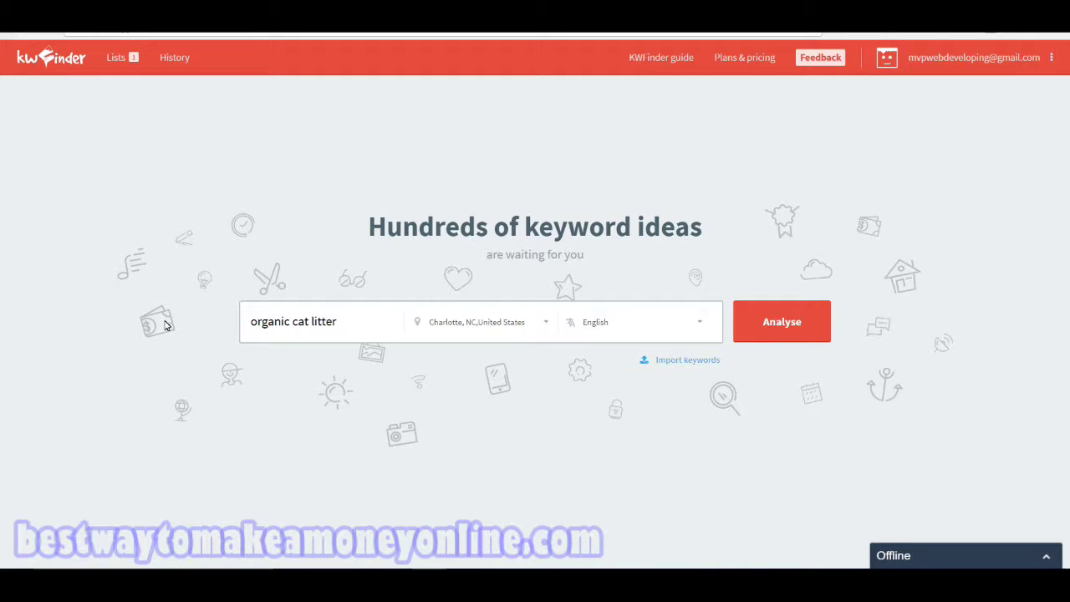
- Review the keyword, location and language search options, looking through the list of available languages
{"action": "double_click", "coordinate": [280, 330]}
{"action": "left_click", "coordinate": [280, 331]}
{"action": "triple_click", "coordinate": [311, 330]}
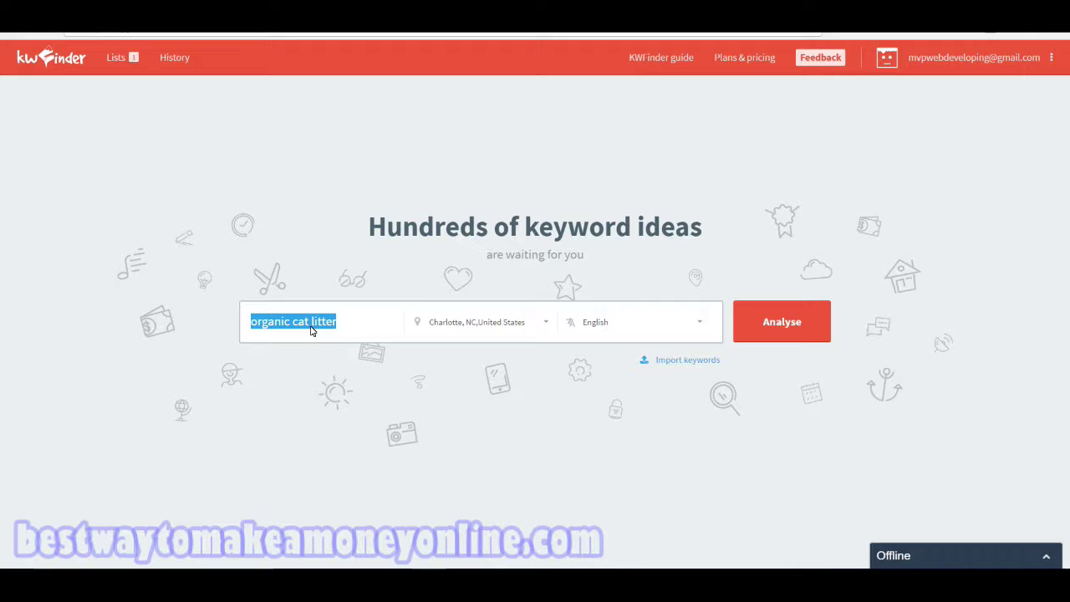
{"action": "left_click", "coordinate": [486, 333]}
{"action": "left_click", "coordinate": [640, 335]}
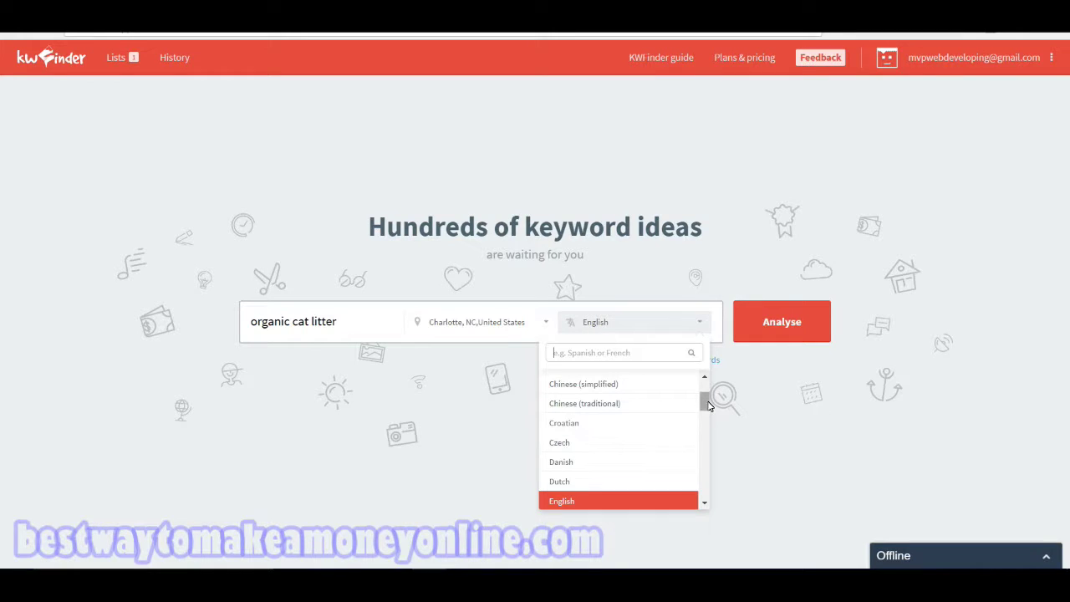
{"action": "scroll", "coordinate": [707, 405], "scroll_direction": "down", "scroll_amount": 5}
{"action": "scroll", "coordinate": [708, 385], "scroll_direction": "up", "scroll_amount": 4}
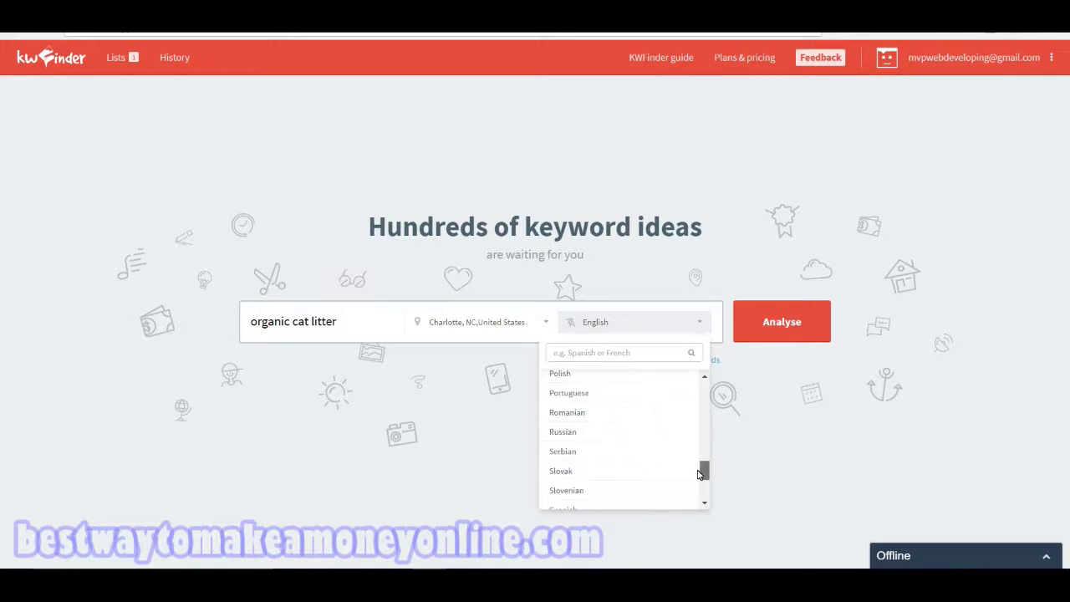
{"action": "scroll", "coordinate": [708, 378], "scroll_direction": "up", "scroll_amount": 4}
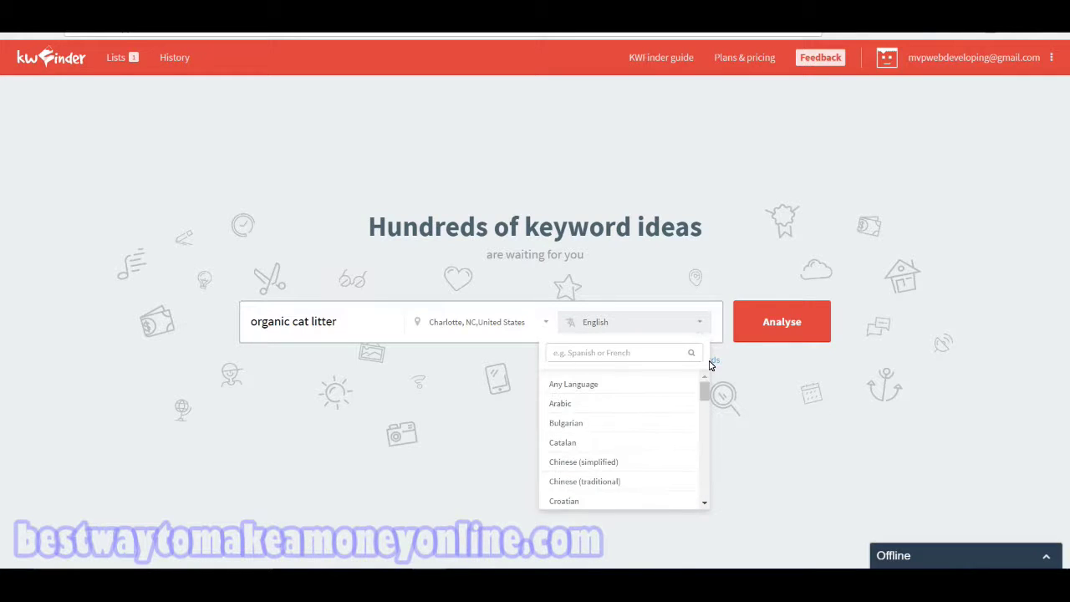
{"action": "left_click", "coordinate": [715, 266]}
{"action": "double_click", "coordinate": [329, 322]}
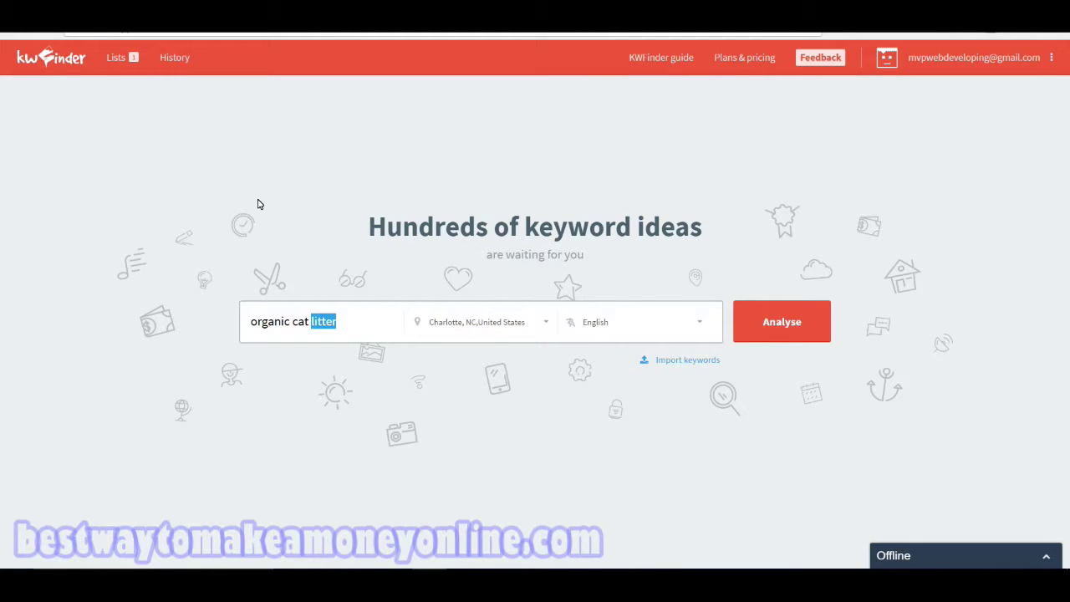
- View the plans and pricing page and check the free plan's KWFinder limits per 24 hours
{"action": "left_click", "coordinate": [736, 57]}
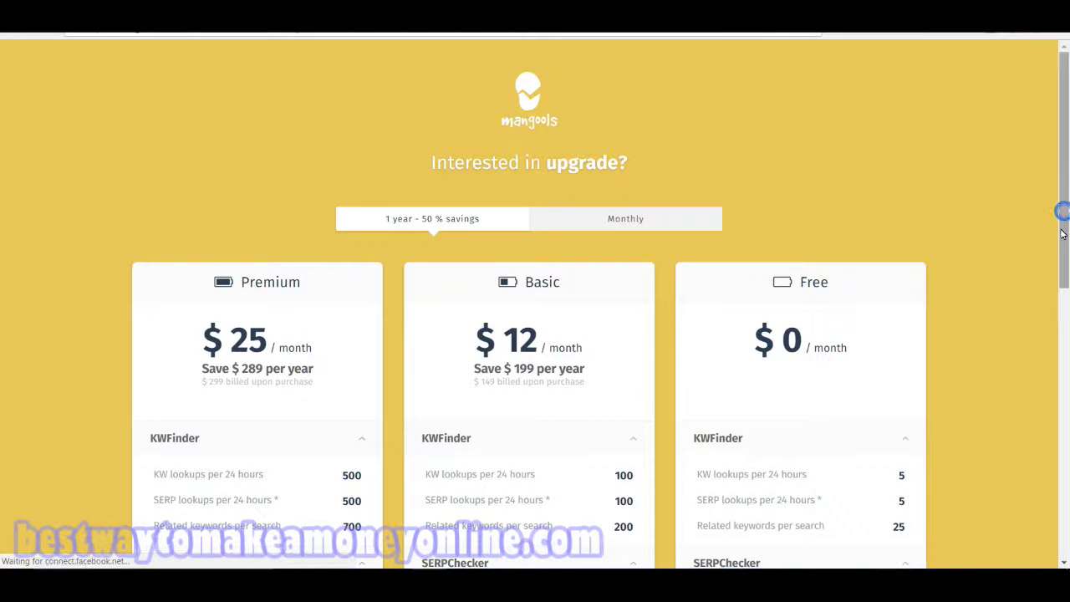
{"action": "scroll", "coordinate": [1061, 269], "scroll_direction": "down", "scroll_amount": 3}
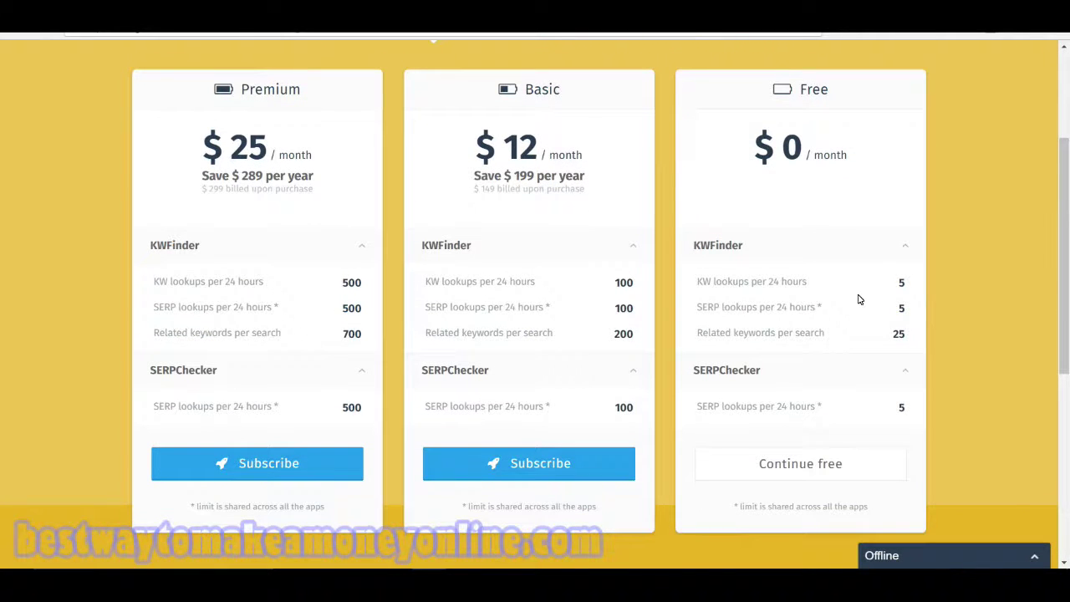
{"action": "double_click", "coordinate": [901, 284]}
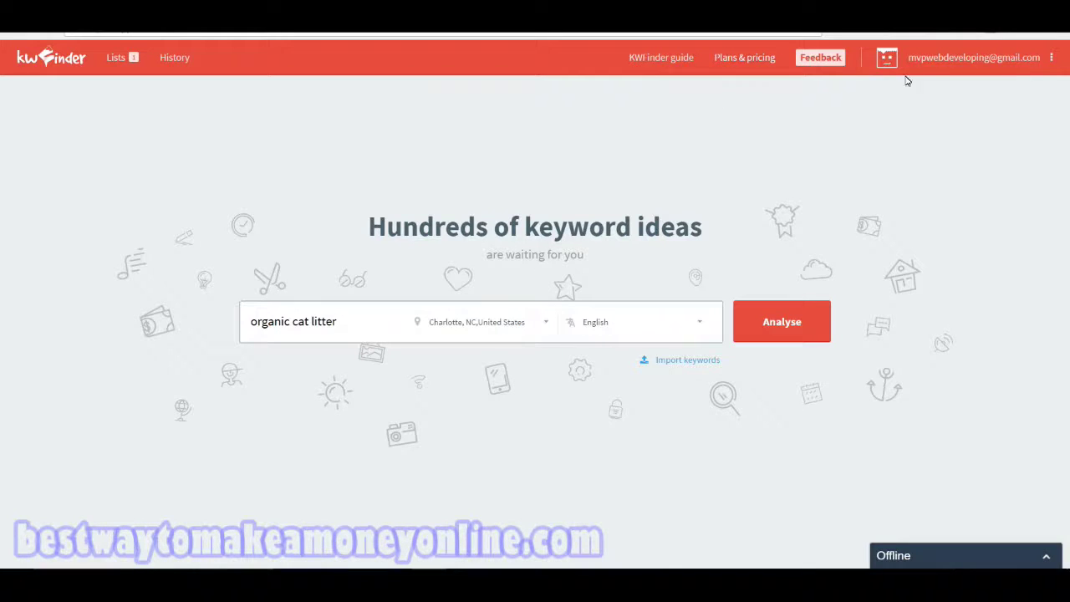
- Check the account's current keyword lookup limit and compare it with the free plan's listed KW and SERP lookups
{"action": "left_click", "coordinate": [885, 60]}
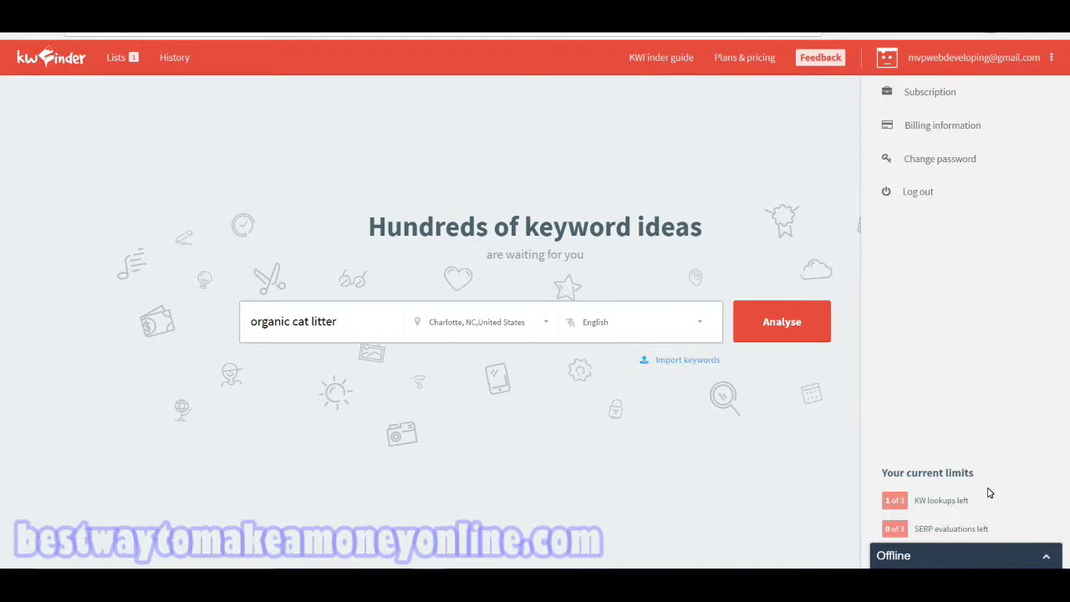
{"action": "triple_click", "coordinate": [902, 502]}
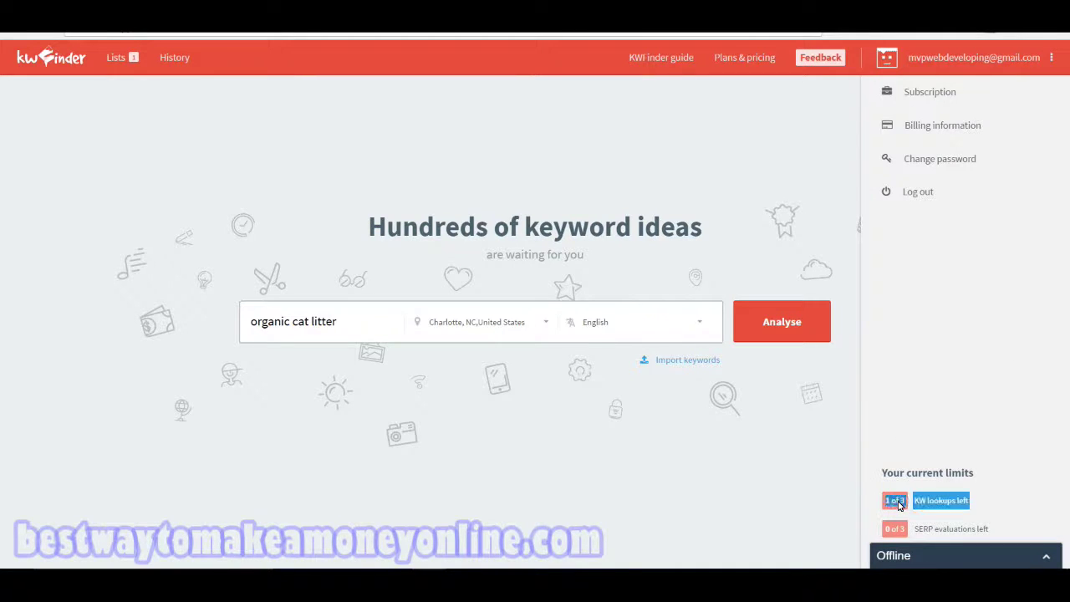
{"action": "left_click", "coordinate": [899, 503]}
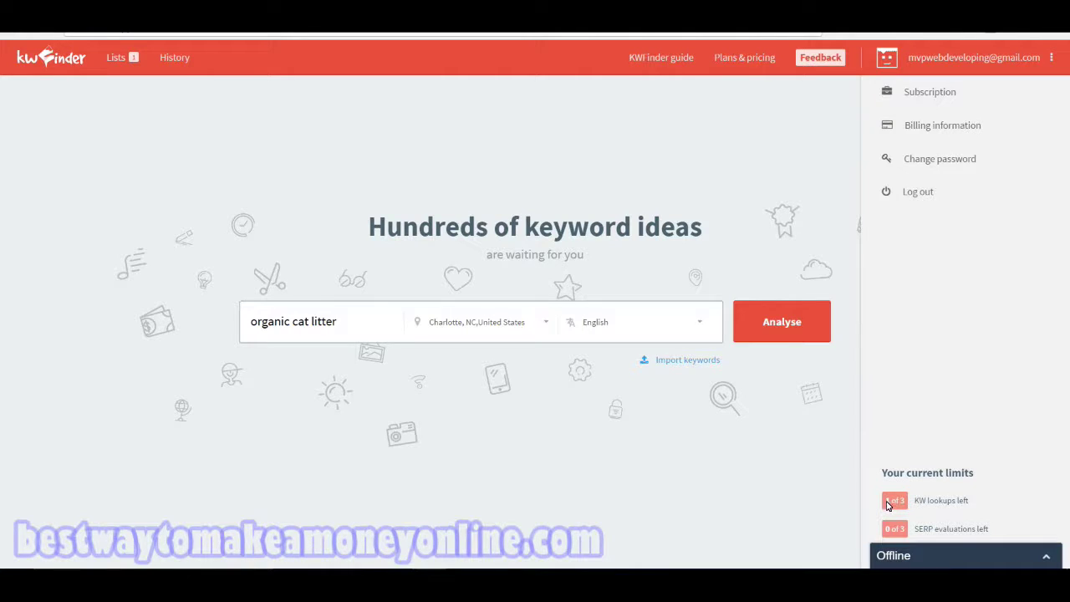
{"action": "left_click_drag", "start_coordinate": [888, 505], "coordinate": [911, 506]}
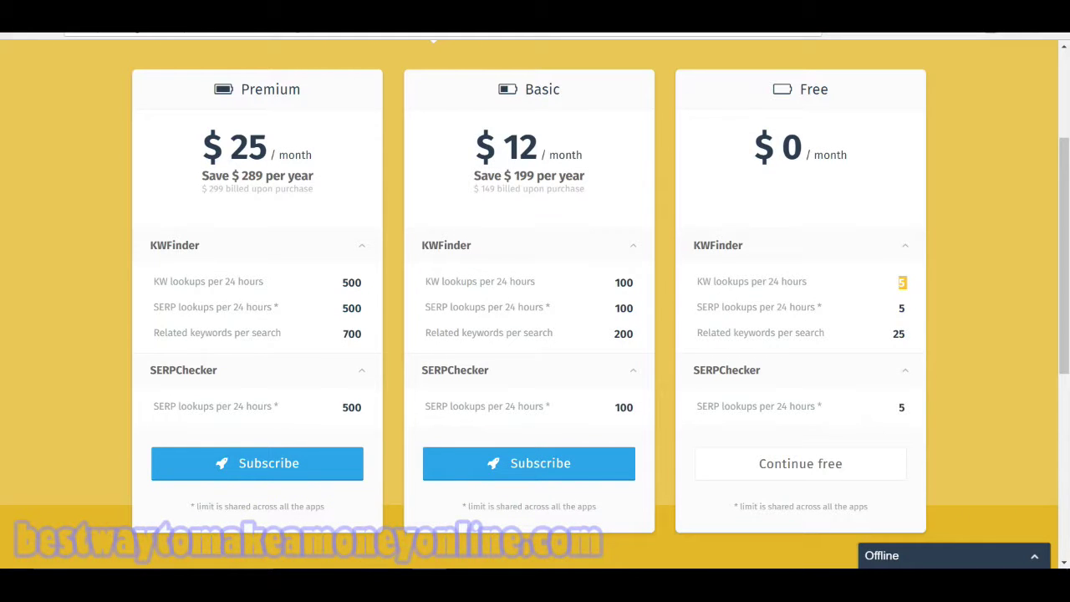
{"action": "left_click", "coordinate": [907, 288]}
{"action": "left_click", "coordinate": [902, 309]}
{"action": "left_click", "coordinate": [901, 310]}
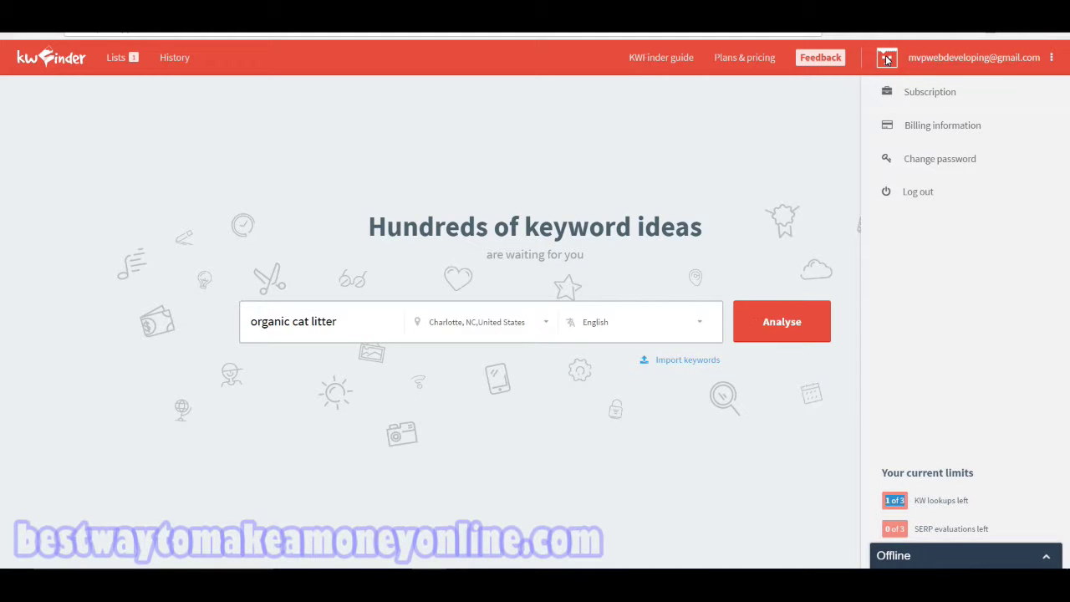
- Analyse the keyword "organic cat litter" for Charlotte, NC, United States in English
{"action": "left_click", "coordinate": [259, 349]}
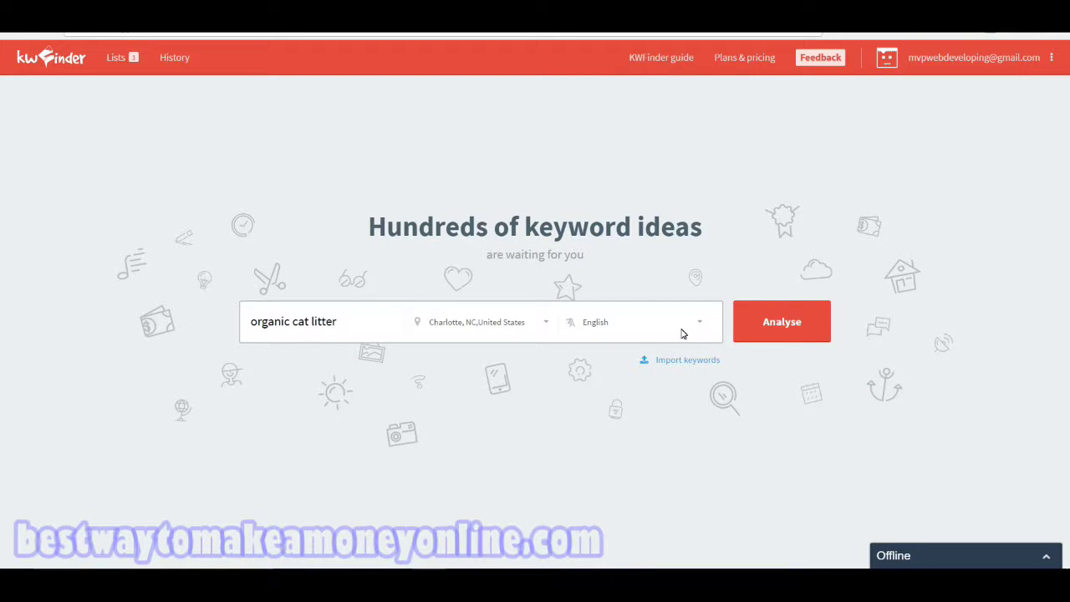
{"action": "left_click", "coordinate": [755, 332]}
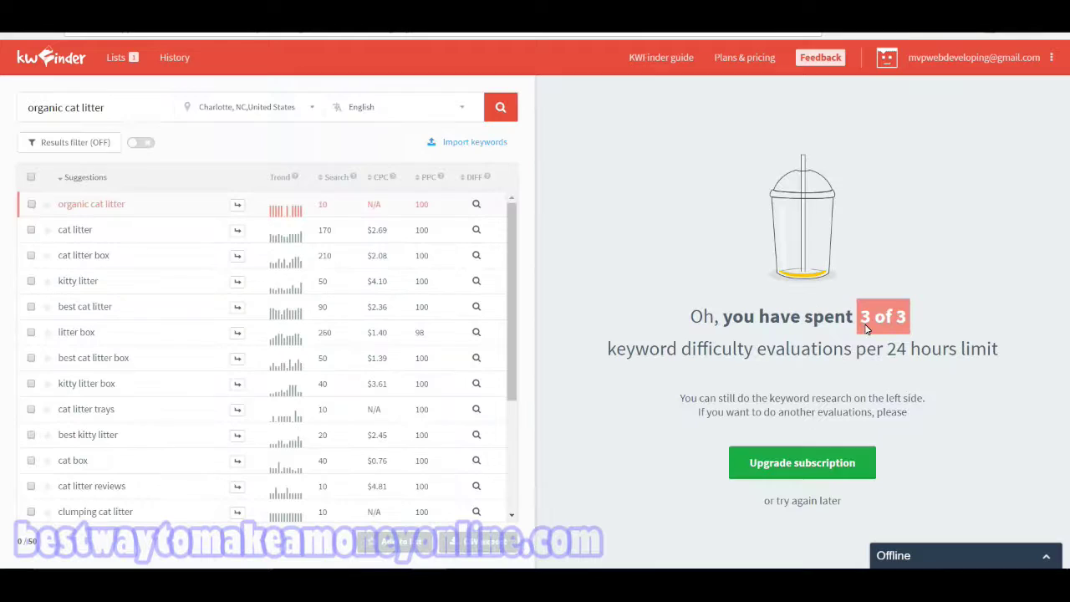
- Compare the spent keyword difficulty evaluations with the lookup limits listed for the free plan
{"action": "left_click", "coordinate": [865, 326]}
{"action": "left_click_drag", "start_coordinate": [862, 317], "coordinate": [934, 311]}
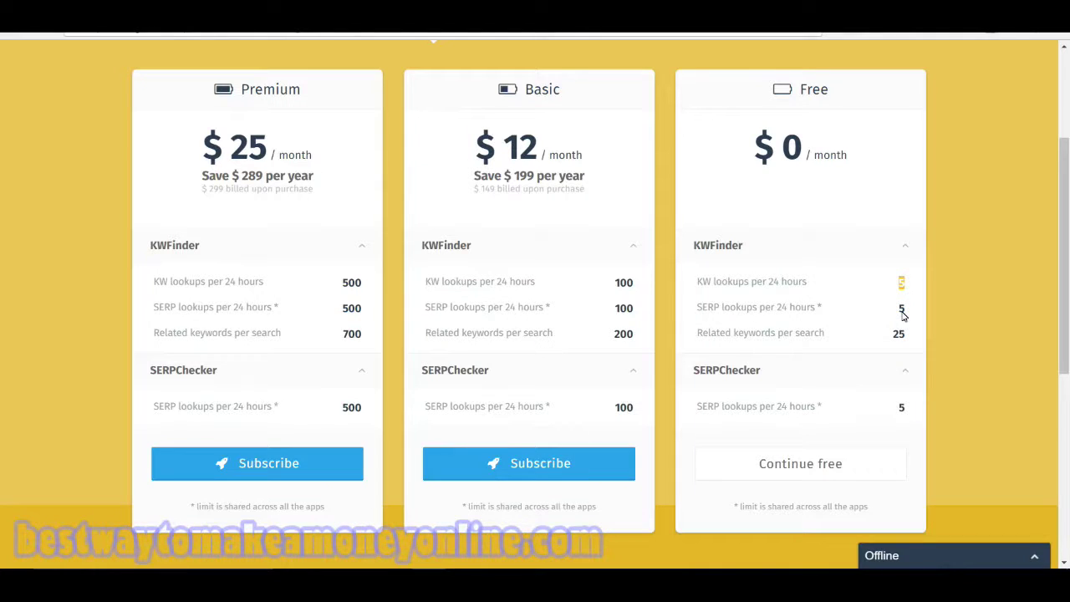
{"action": "double_click", "coordinate": [901, 309]}
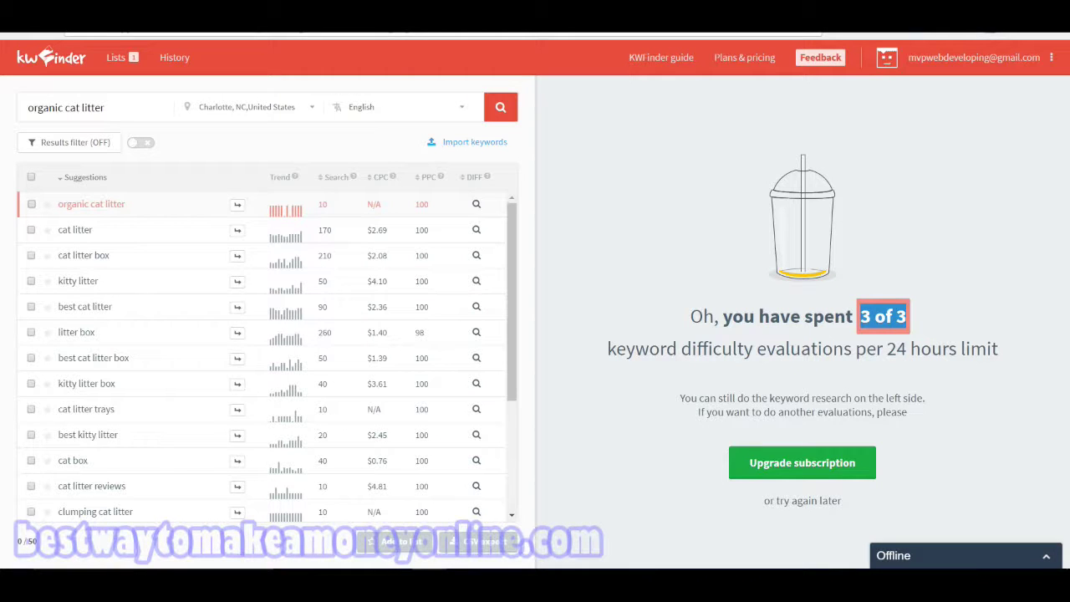
{"action": "left_click", "coordinate": [629, 388]}
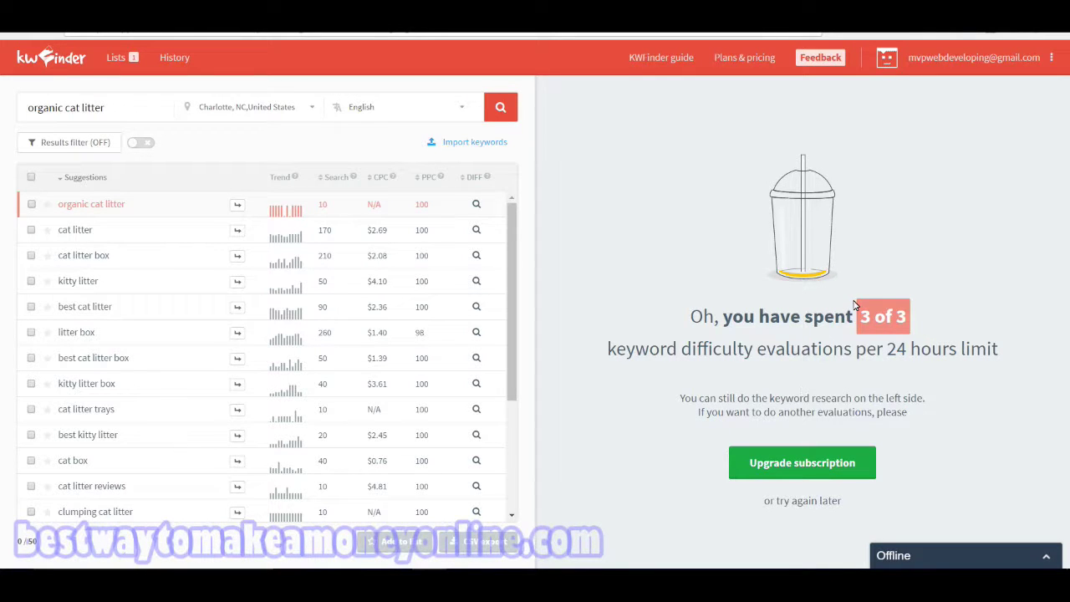
{"action": "left_click_drag", "start_coordinate": [853, 301], "coordinate": [882, 312]}
{"action": "left_click", "coordinate": [883, 311]}
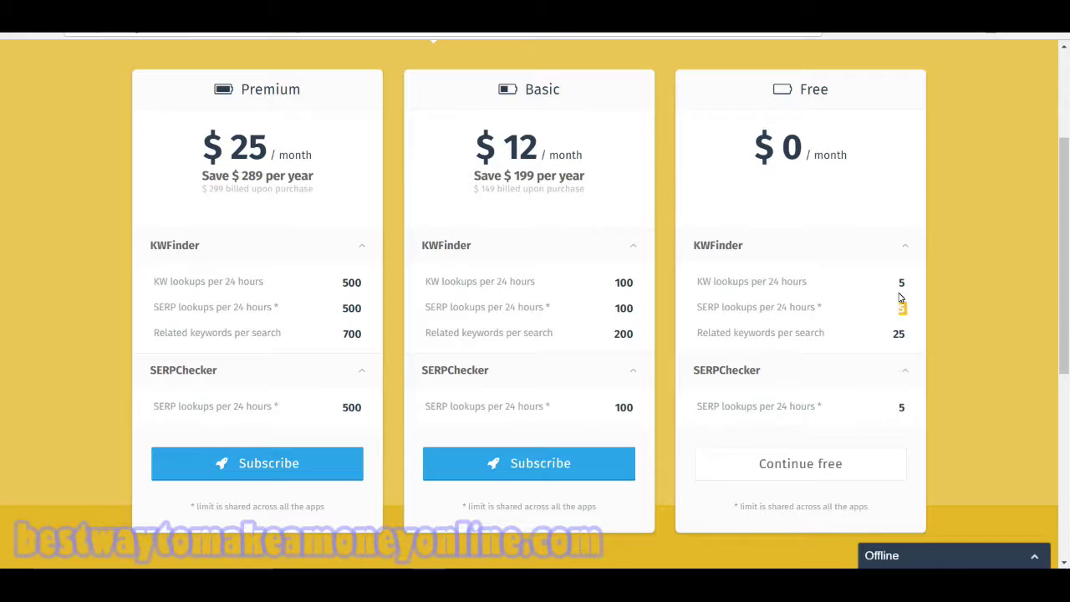
{"action": "left_click", "coordinate": [902, 286]}
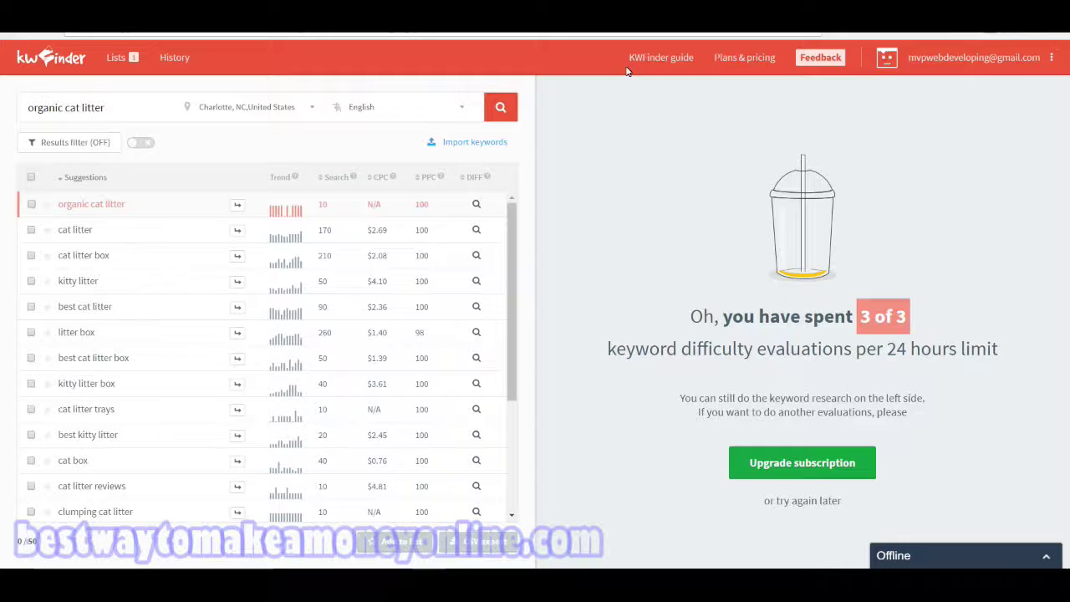
- Search for keyword ideas for "vegan bakery" in Charlotte, NC, United States
{"action": "triple_click", "coordinate": [123, 115]}
{"action": "type", "text": "vegan bakery"}
{"action": "key", "text": "Return"}
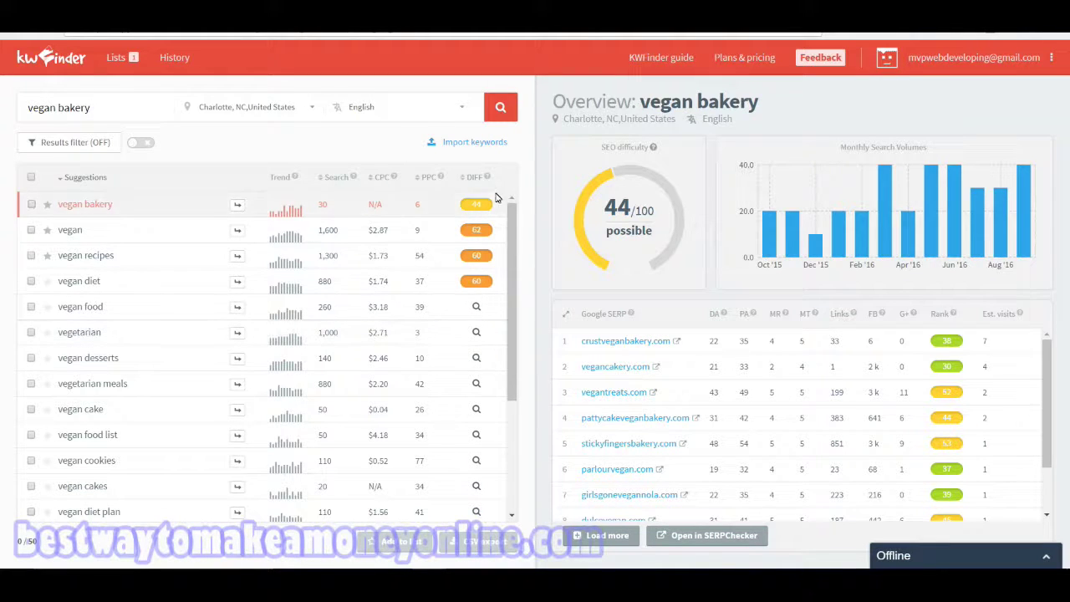
- Examine the vegan bakery difficulty score, monthly search volumes and the ranked Google SERP results
{"action": "mouse_move", "coordinate": [485, 183]}
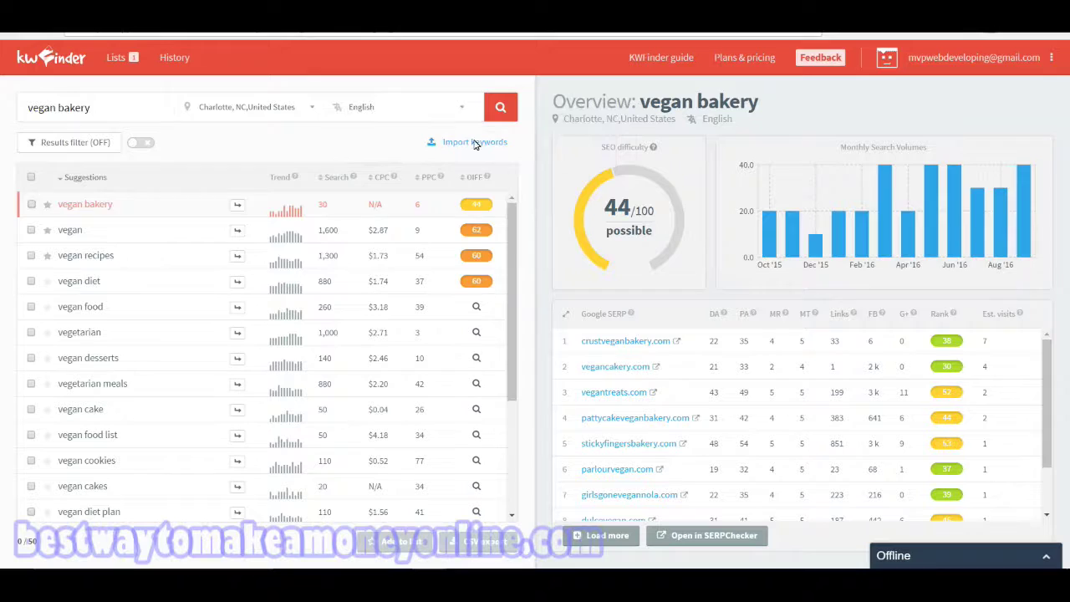
{"action": "left_click", "coordinate": [596, 252]}
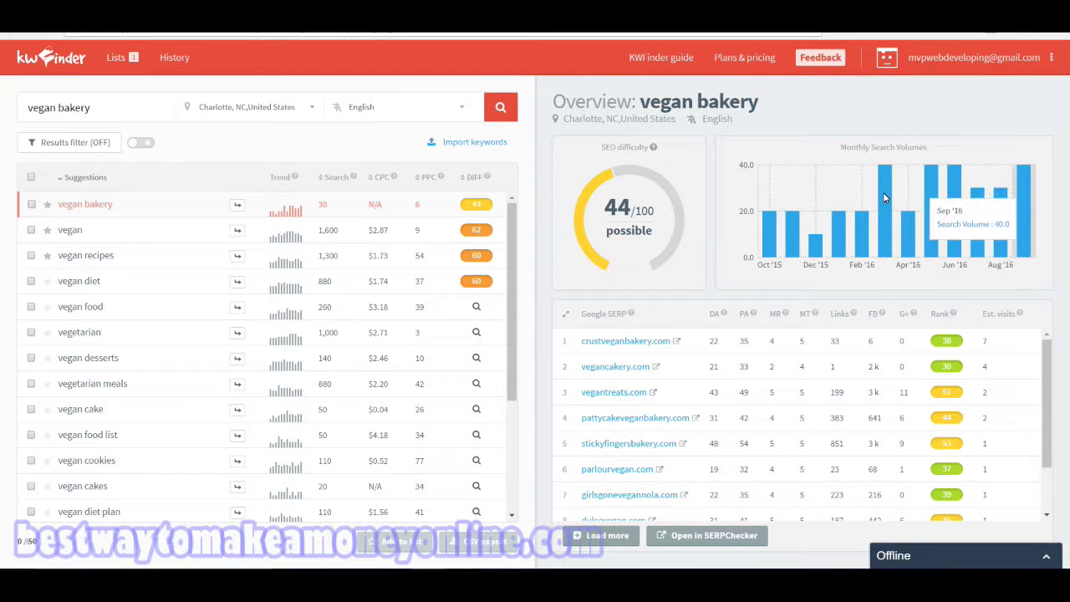
{"action": "mouse_move", "coordinate": [785, 217]}
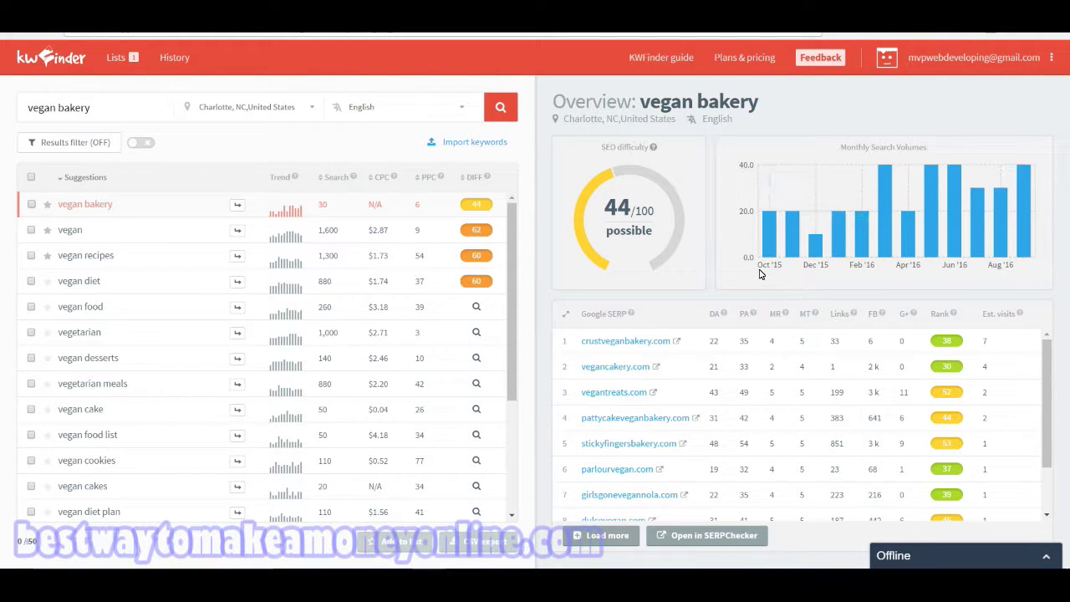
{"action": "mouse_move", "coordinate": [767, 262]}
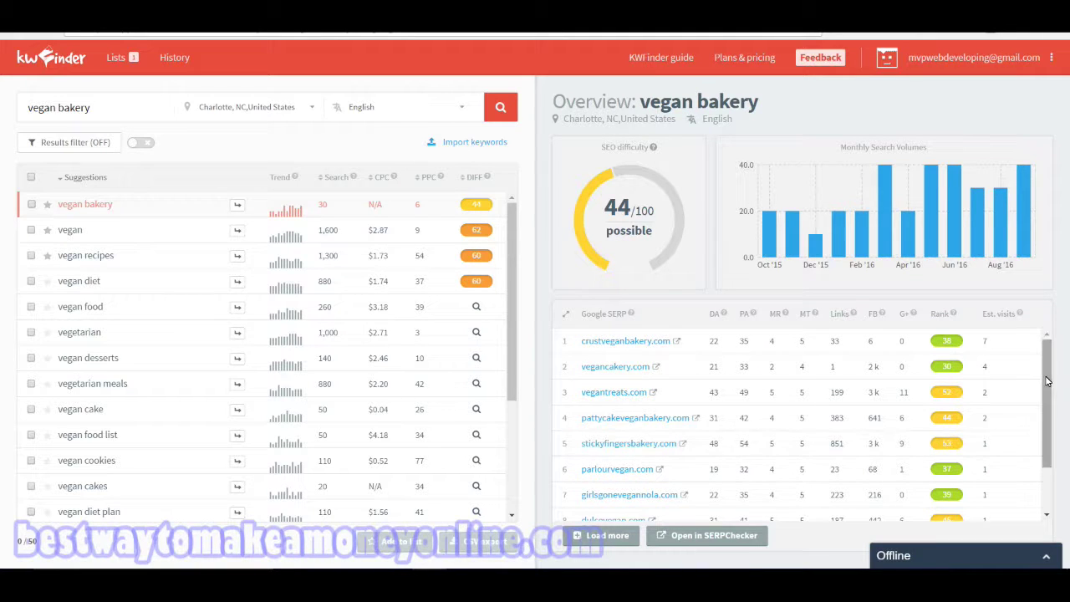
{"action": "left_click_drag", "start_coordinate": [1046, 380], "coordinate": [1053, 474]}
{"action": "left_click_drag", "start_coordinate": [1049, 422], "coordinate": [1049, 364]}
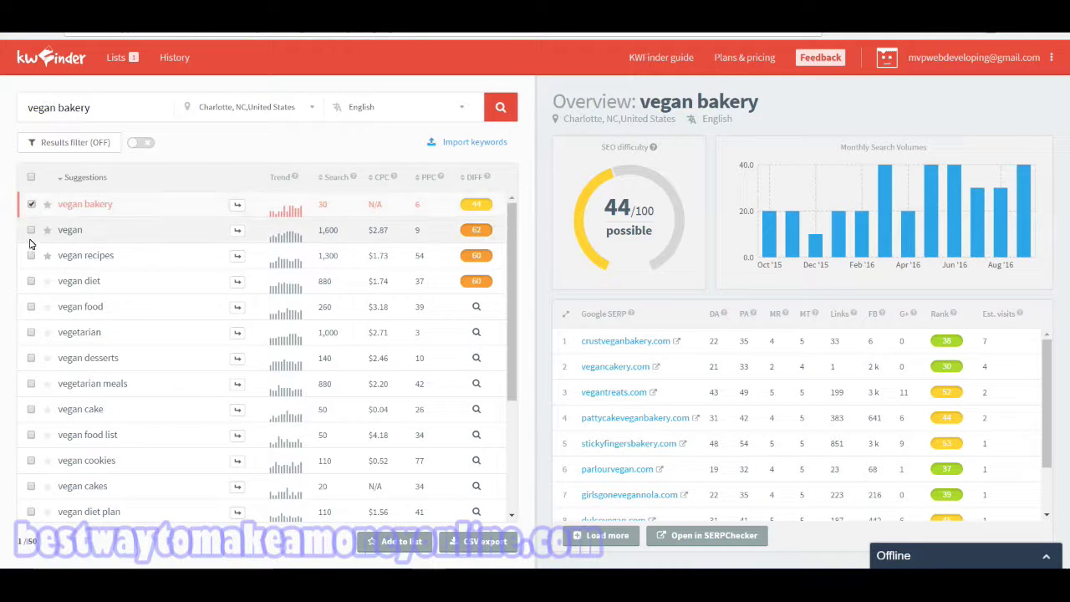
- Add the vegan bakery, vegan and vegan recipes keywords to a new list named "vegan new"
{"action": "left_click", "coordinate": [31, 230]}
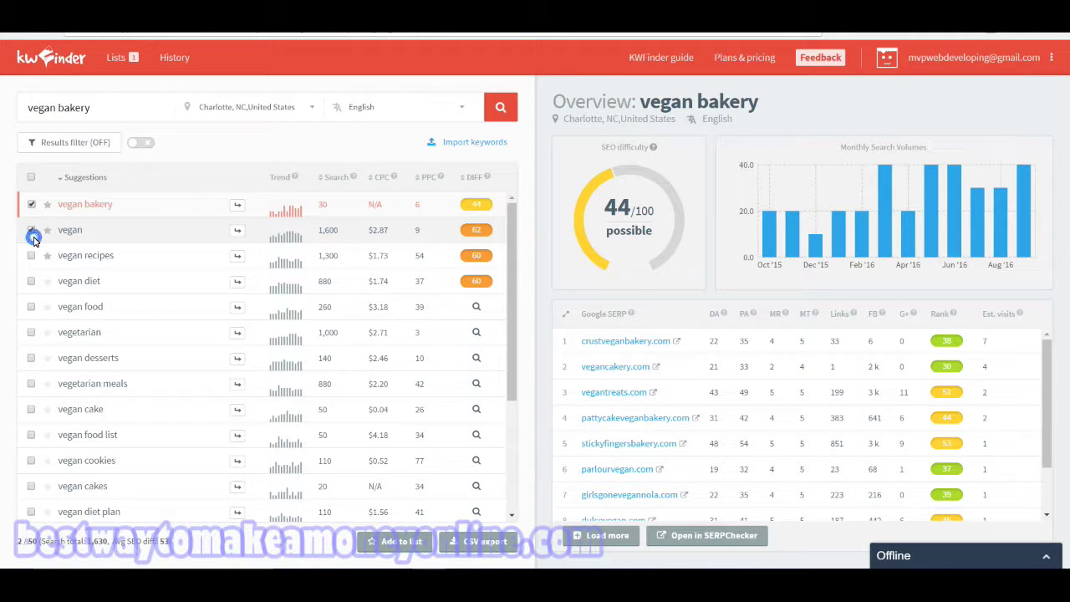
{"action": "left_click", "coordinate": [400, 544]}
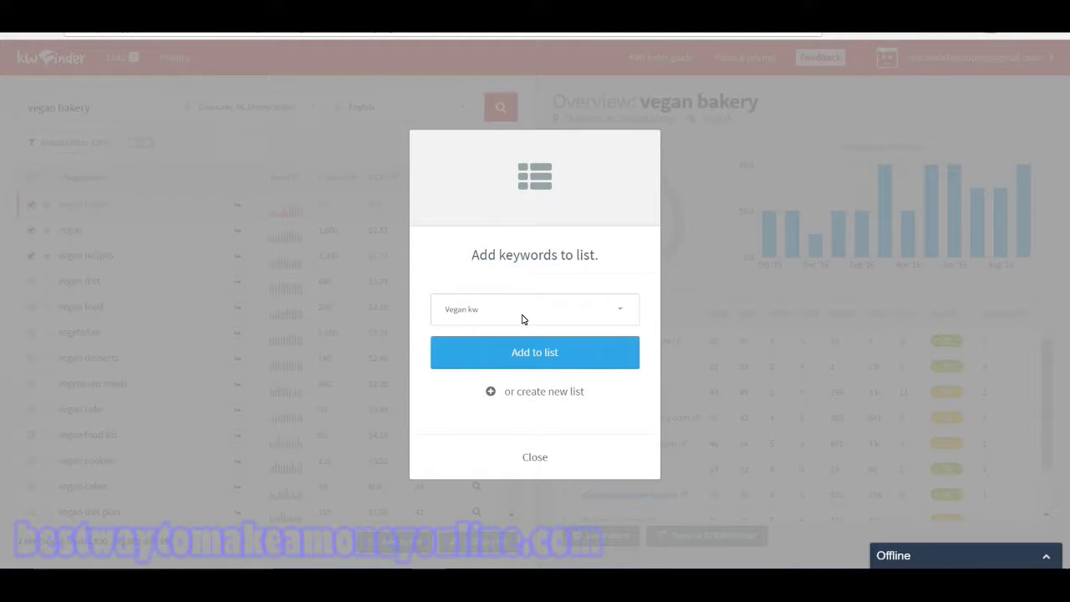
{"action": "left_click", "coordinate": [527, 306]}
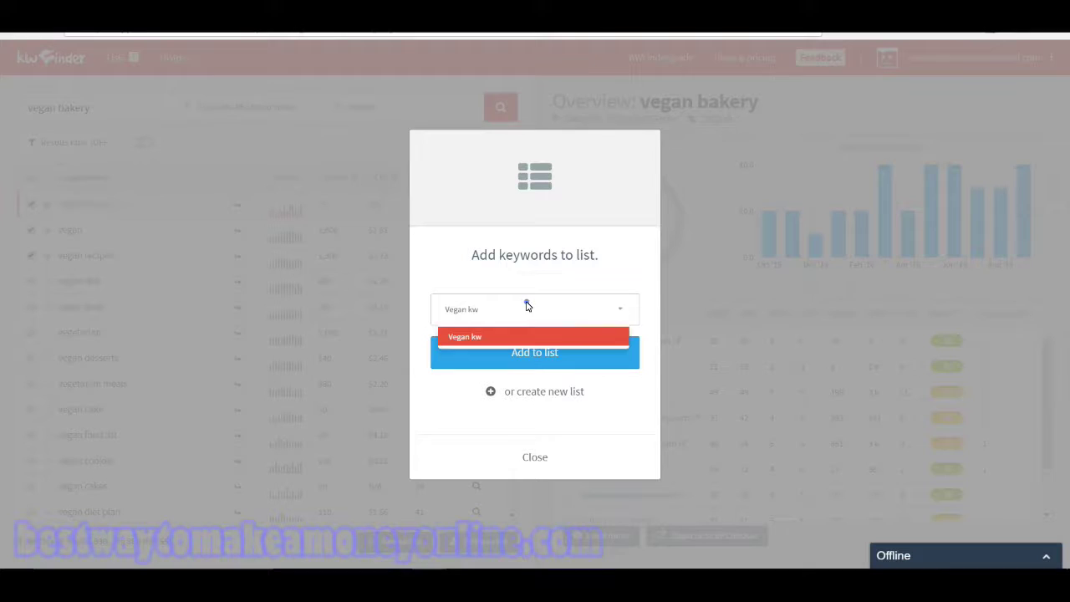
{"action": "left_click", "coordinate": [527, 304]}
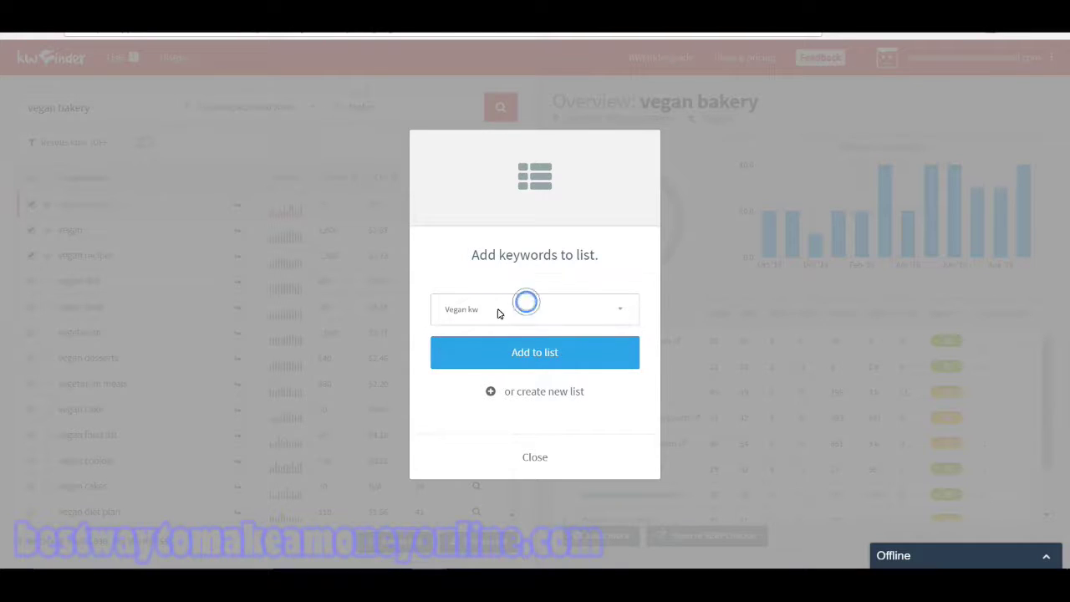
{"action": "left_click", "coordinate": [552, 393]}
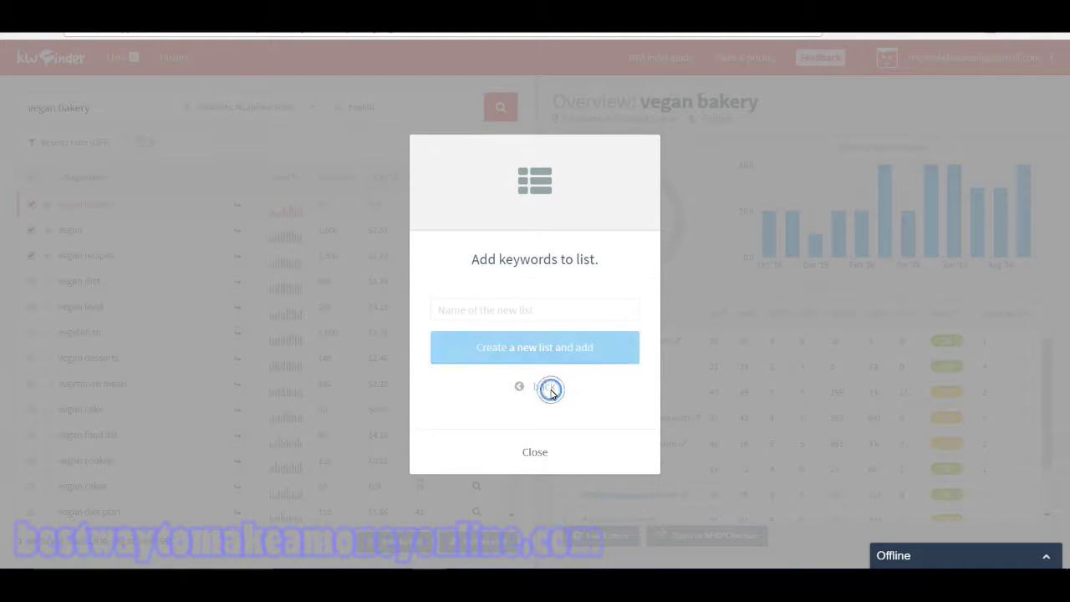
{"action": "left_click", "coordinate": [515, 310]}
{"action": "type", "text": "vegan ne"}
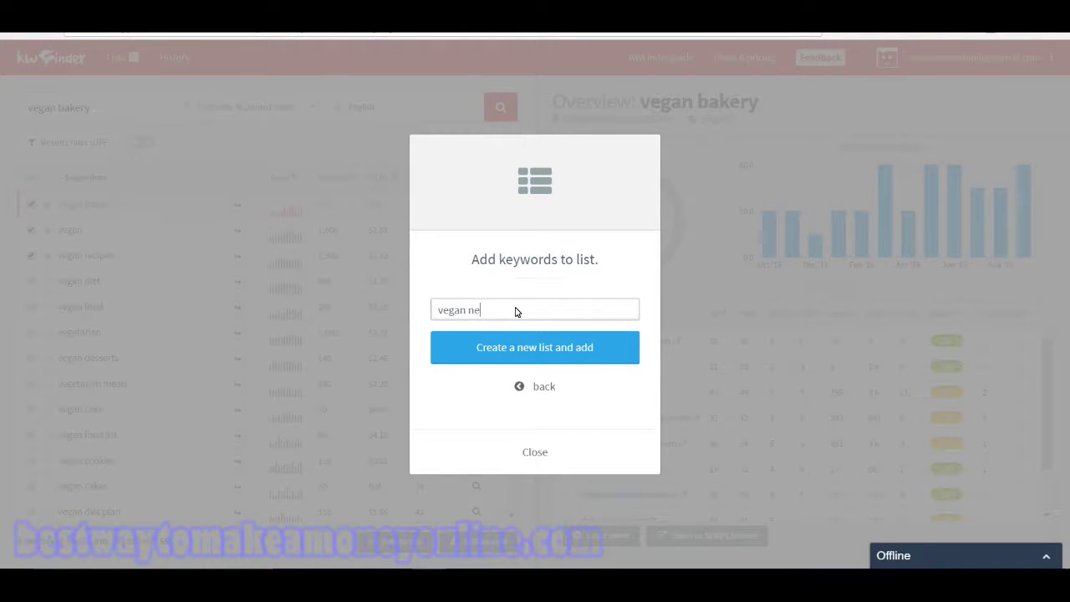
{"action": "type", "text": "w"}
{"action": "left_click", "coordinate": [502, 344]}
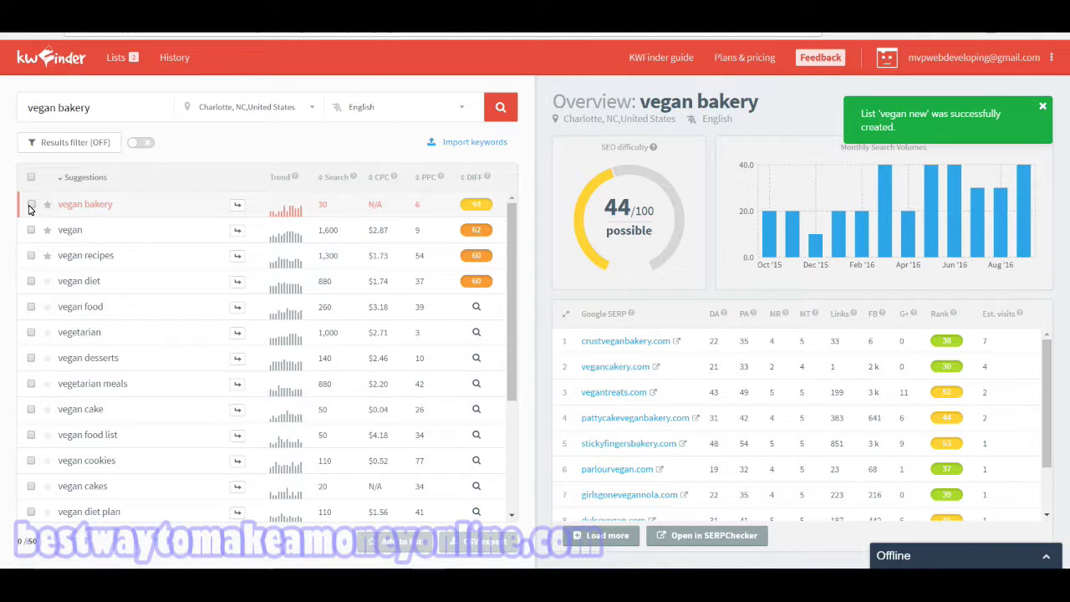
- Select the vegan bakery, vegan and vegan recipes suggestions again in the keyword results
{"action": "left_click", "coordinate": [30, 204]}
{"action": "left_click", "coordinate": [31, 230]}
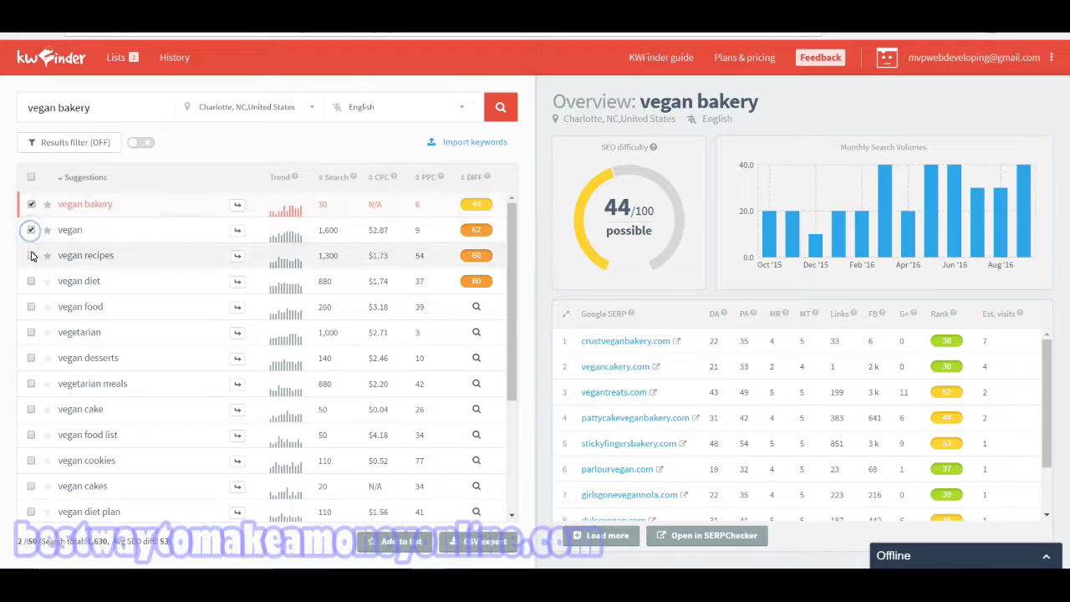
{"action": "left_click", "coordinate": [31, 255]}
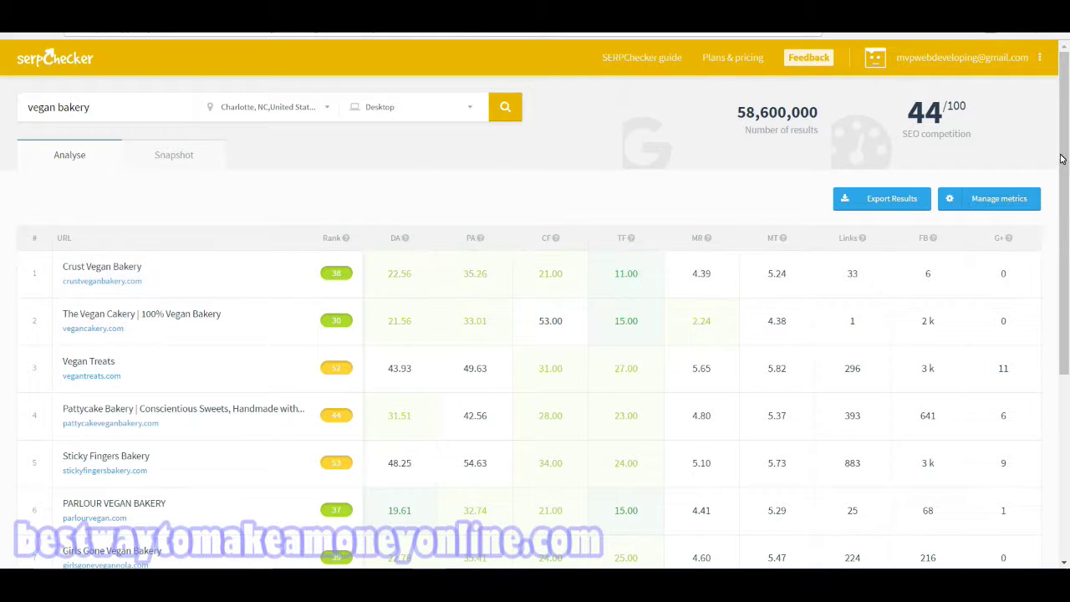
- Examine the ranked vegan bakery pages and their competition metrics in the SERPChecker analysis
{"action": "left_click_drag", "start_coordinate": [1059, 160], "coordinate": [1067, 270]}
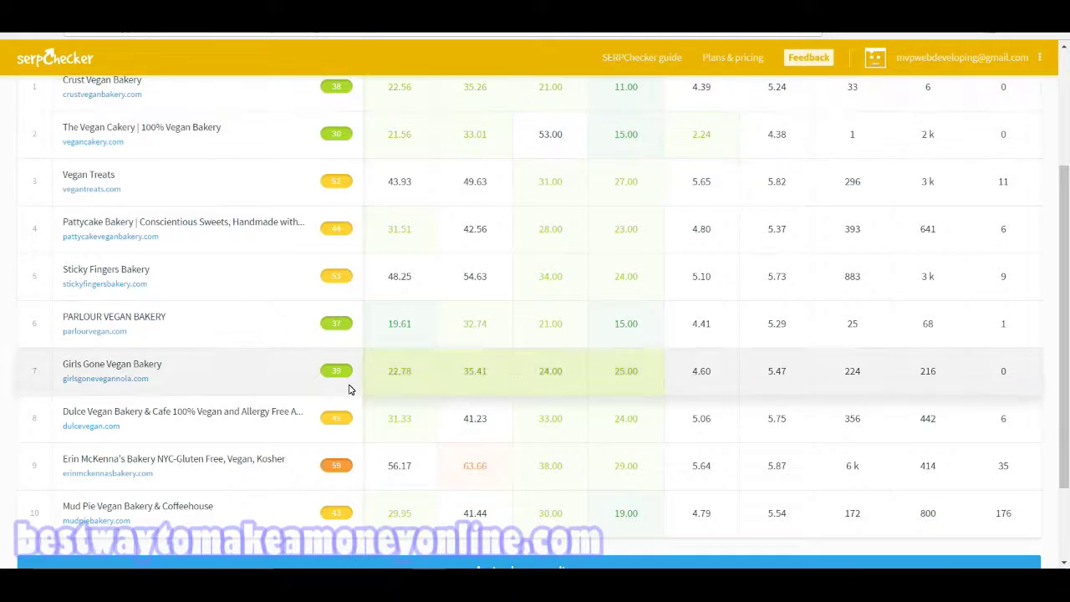
{"action": "scroll", "coordinate": [805, 322], "scroll_direction": "up", "scroll_amount": 3}
{"action": "left_click", "coordinate": [90, 107]}
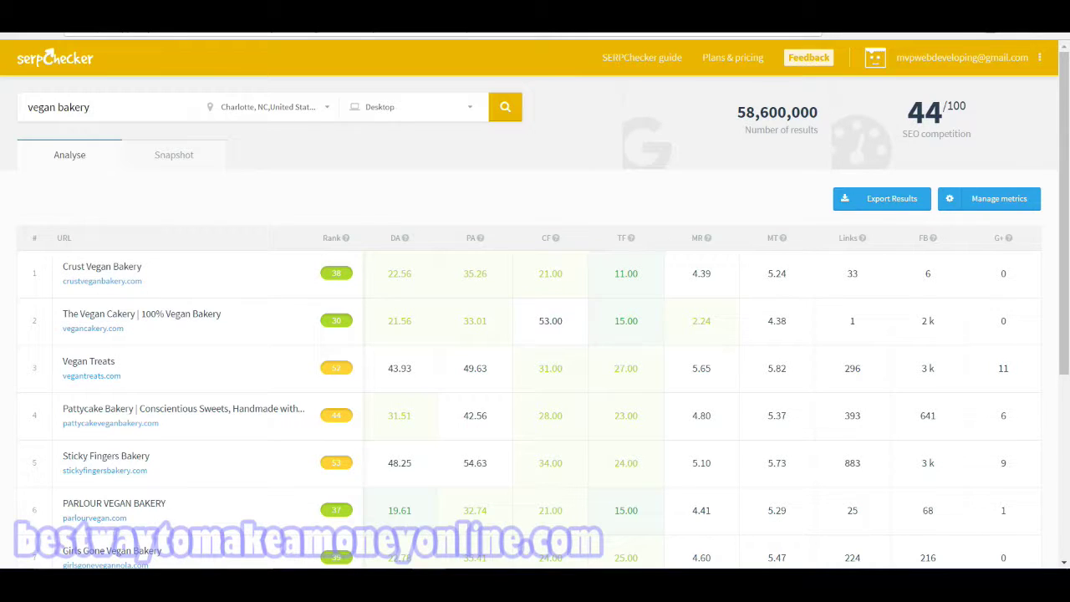
- Switch to the Mangools affiliate overview and highlight the recurring commission line for KWFinder subscription sales
{"action": "key", "text": "ctrl+Tab"}
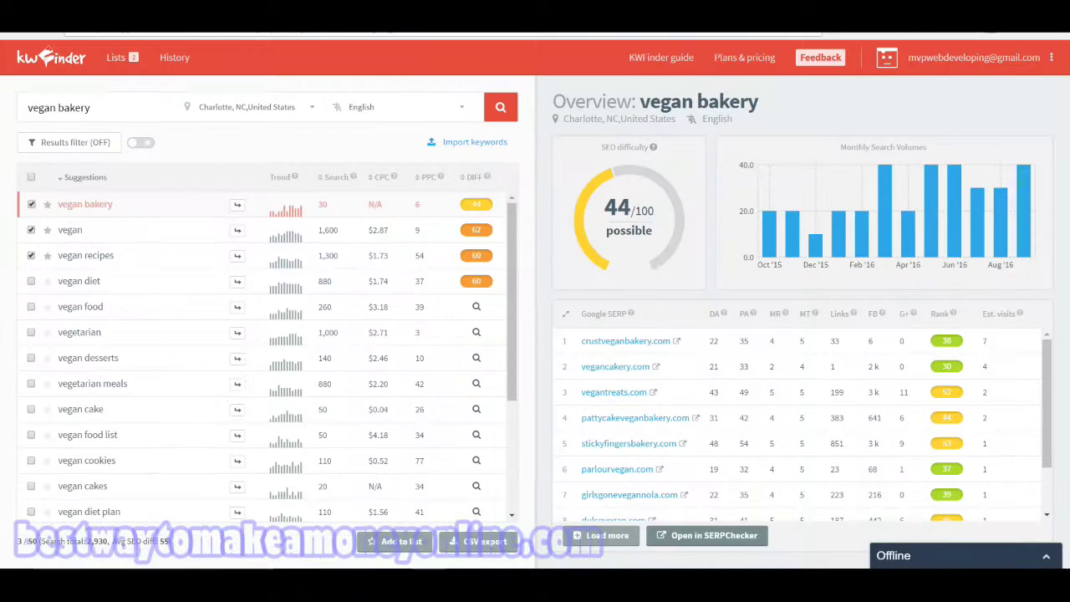
{"action": "key", "text": "ctrl+Tab"}
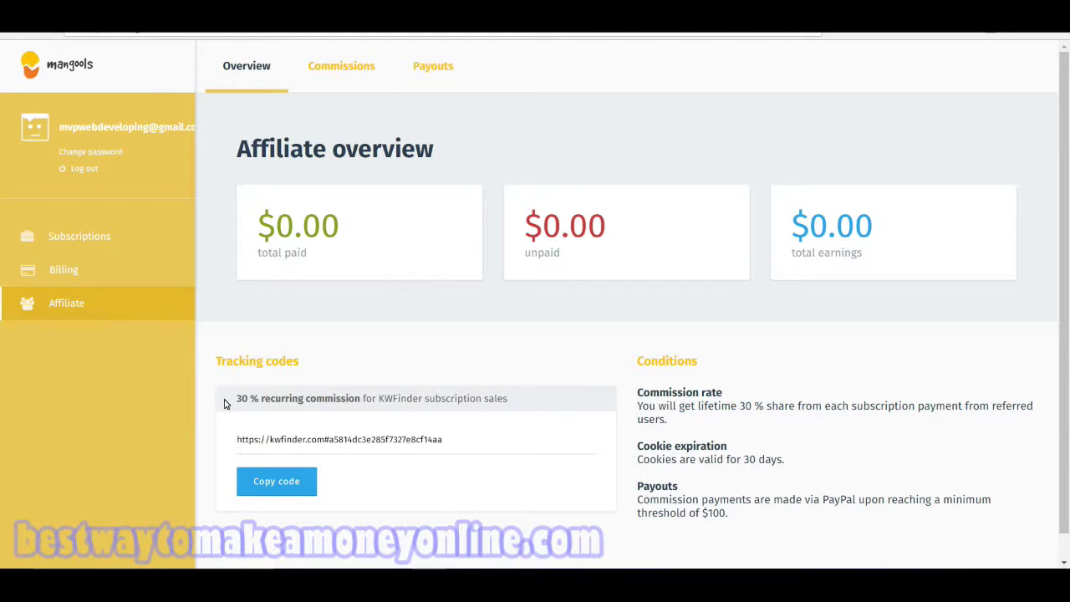
{"action": "left_click_drag", "start_coordinate": [232, 402], "coordinate": [521, 413]}
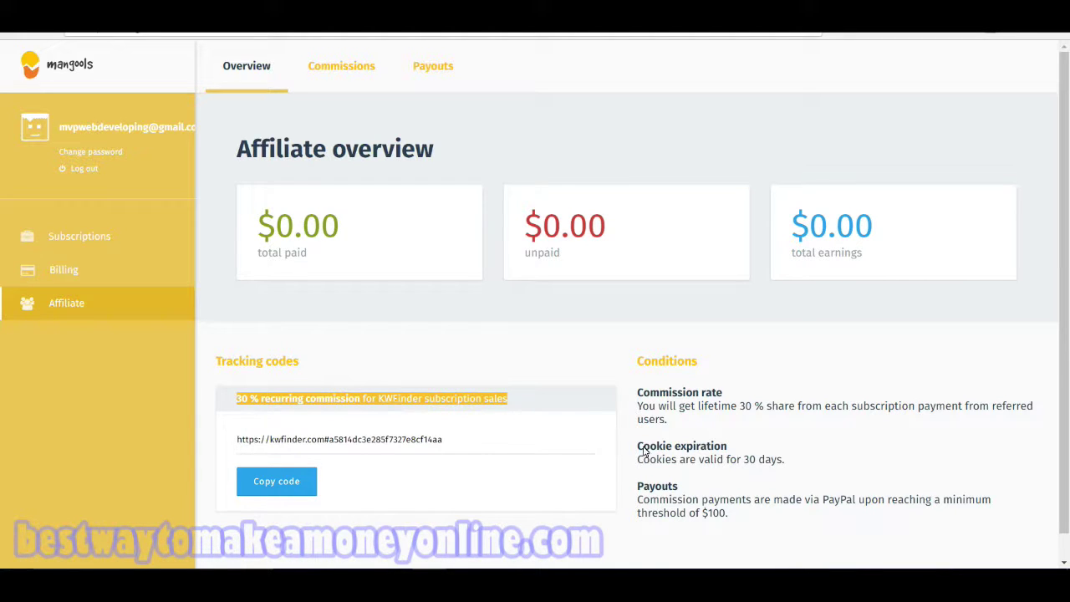
- Highlight the cookie expiration terms and the minimum payout threshold in the affiliate conditions
{"action": "left_click_drag", "start_coordinate": [635, 449], "coordinate": [794, 461]}
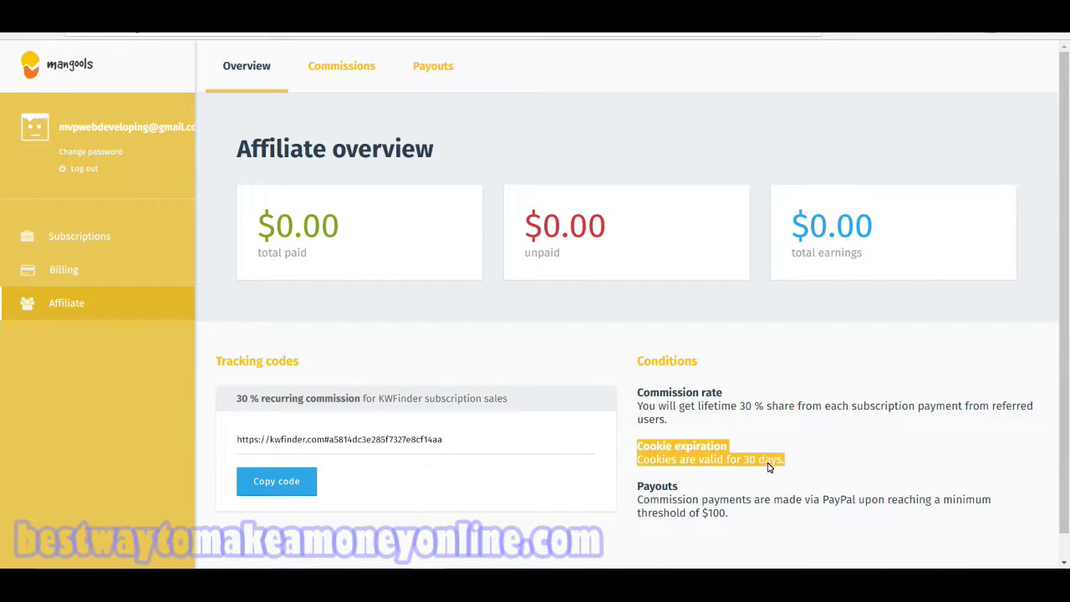
{"action": "left_click", "coordinate": [766, 465]}
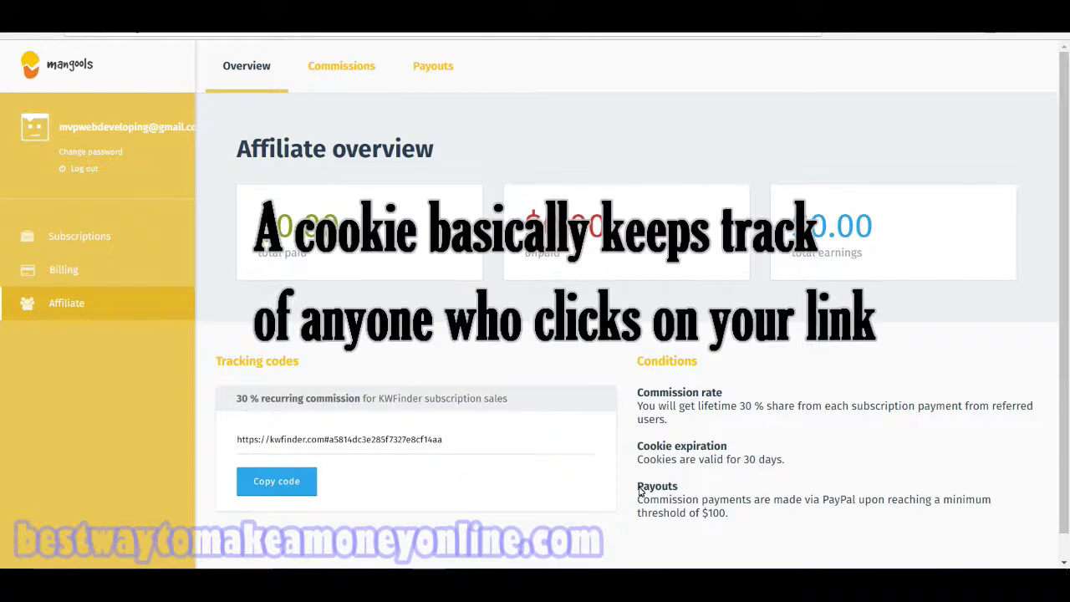
{"action": "double_click", "coordinate": [715, 515]}
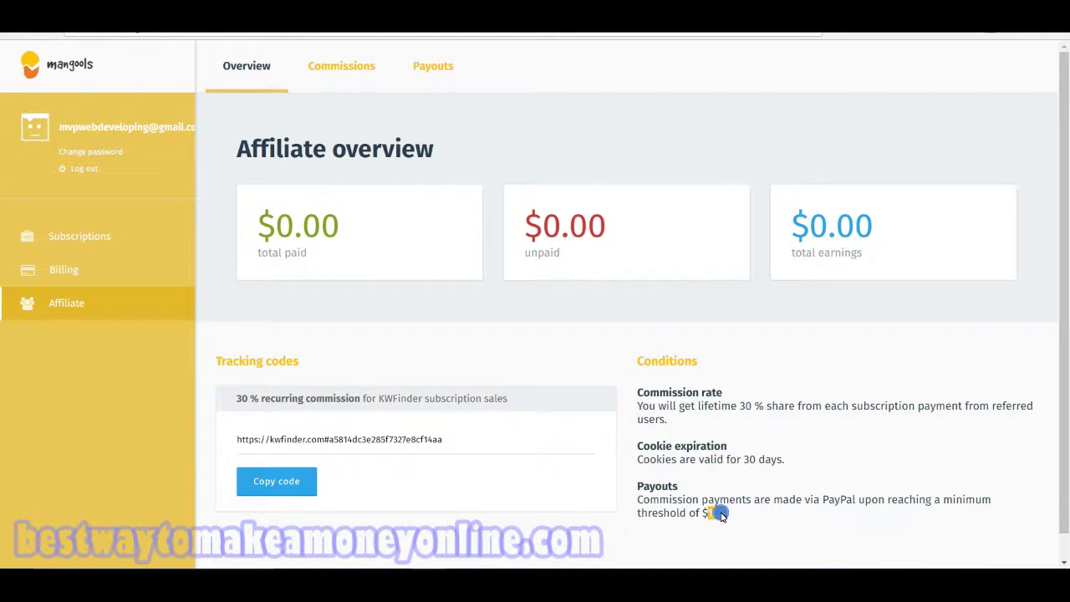
{"action": "left_click", "coordinate": [770, 471]}
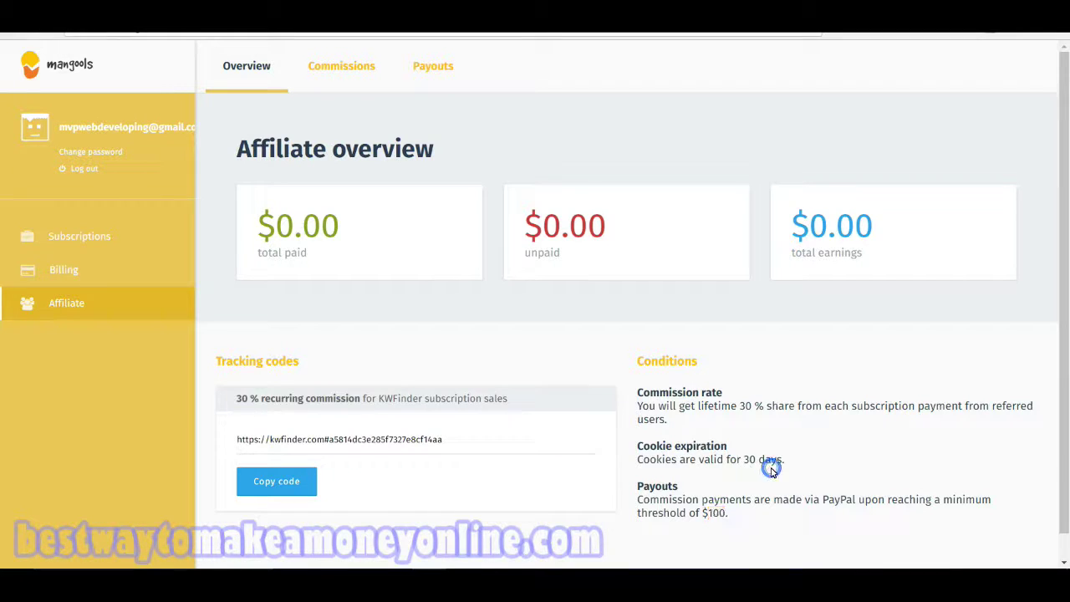
{"action": "double_click", "coordinate": [714, 513]}
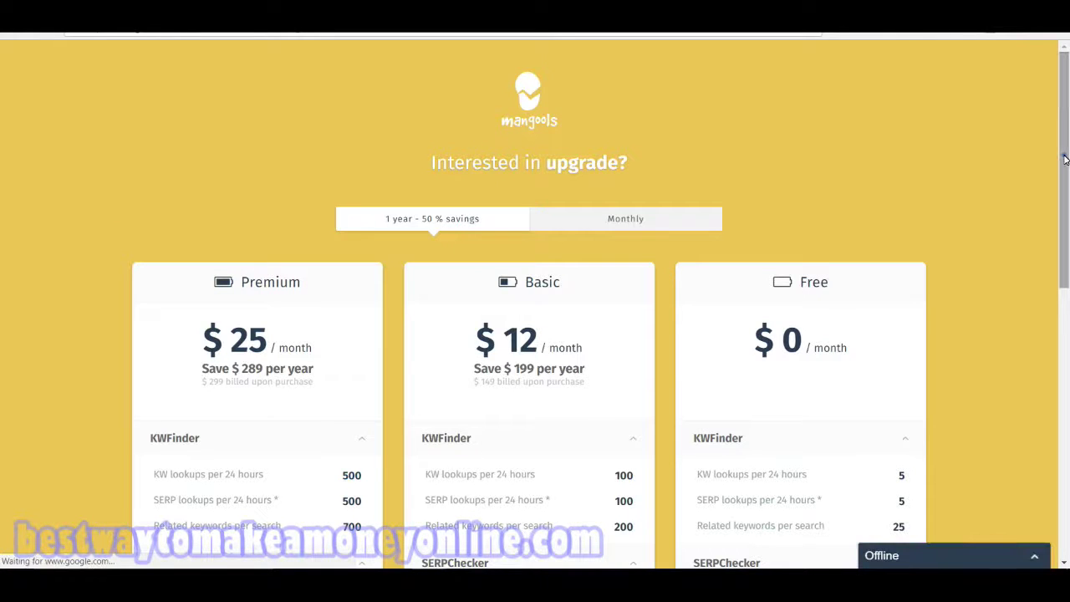
- On the Mangools upgrade page, highlight the Free plan's name and its daily keyword and SERP lookup limits
{"action": "left_click_drag", "start_coordinate": [1060, 180], "coordinate": [1060, 247]}
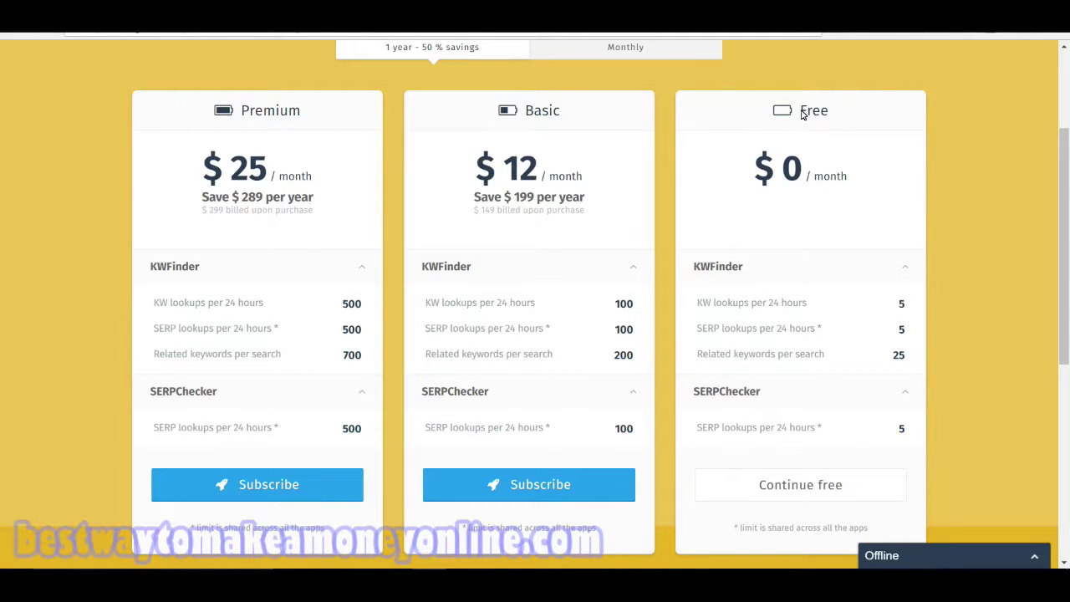
{"action": "left_click_drag", "start_coordinate": [801, 113], "coordinate": [833, 115]}
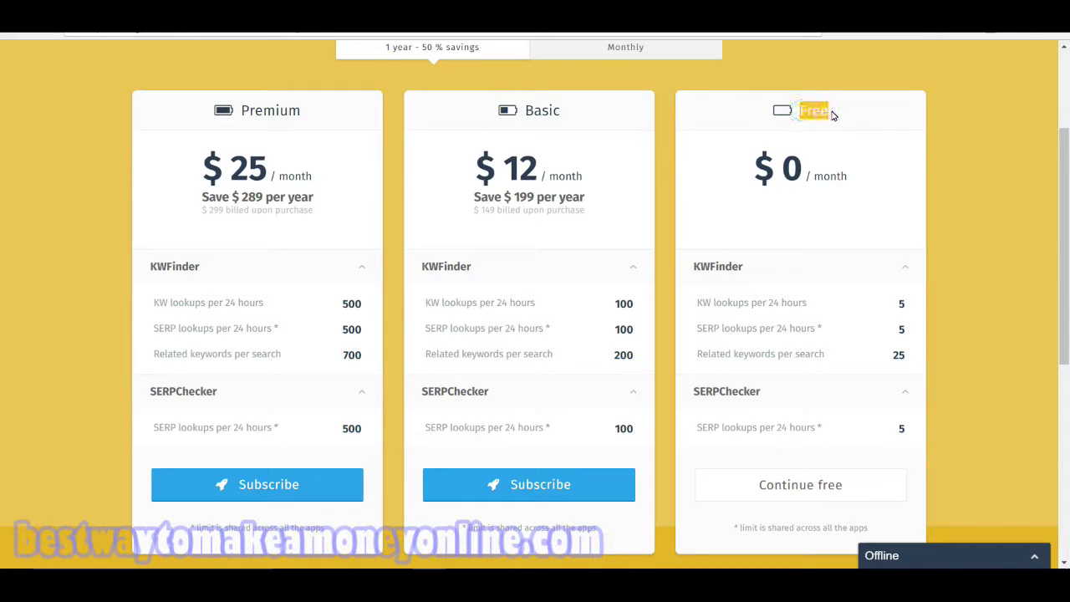
{"action": "double_click", "coordinate": [904, 307]}
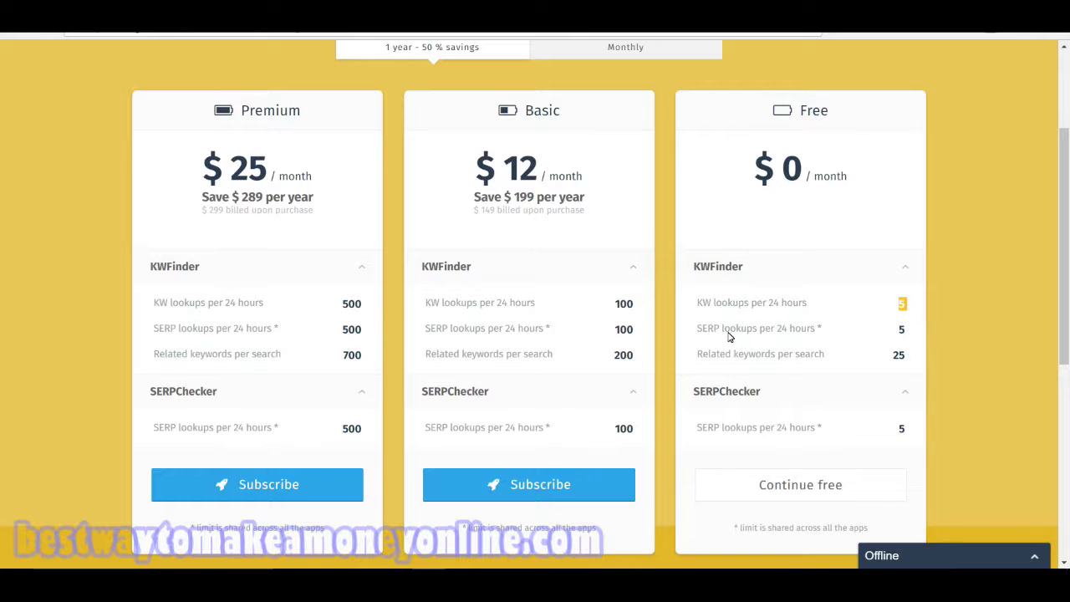
{"action": "left_click_drag", "start_coordinate": [697, 327], "coordinate": [827, 329]}
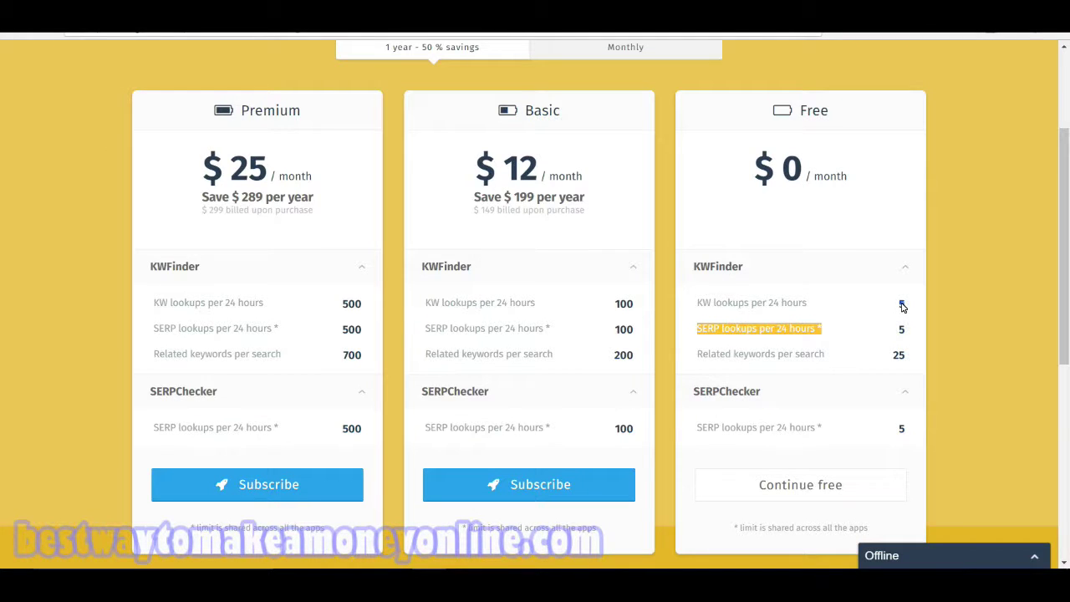
{"action": "double_click", "coordinate": [901, 304]}
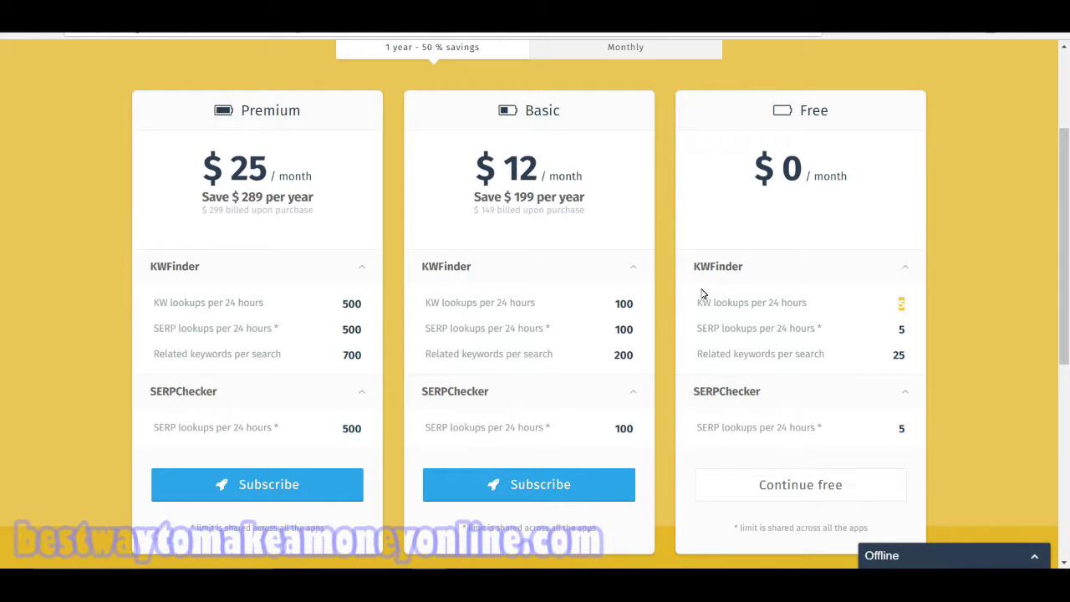
- Highlight the Basic plan's name and check its KWFinder keyword and SERP lookups per 24 hours
{"action": "double_click", "coordinate": [534, 112]}
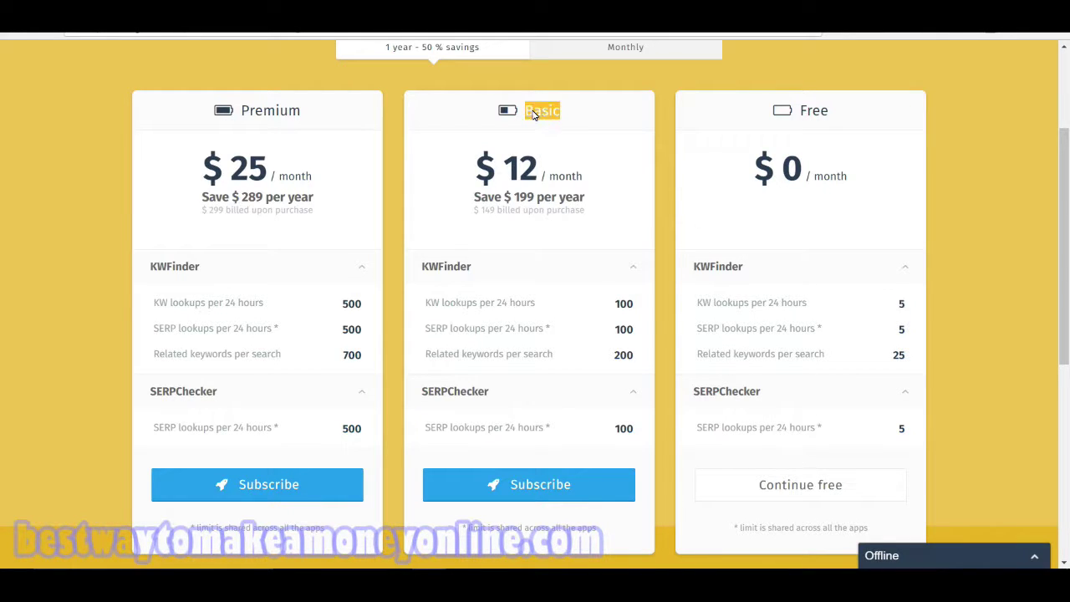
{"action": "left_click", "coordinate": [625, 301]}
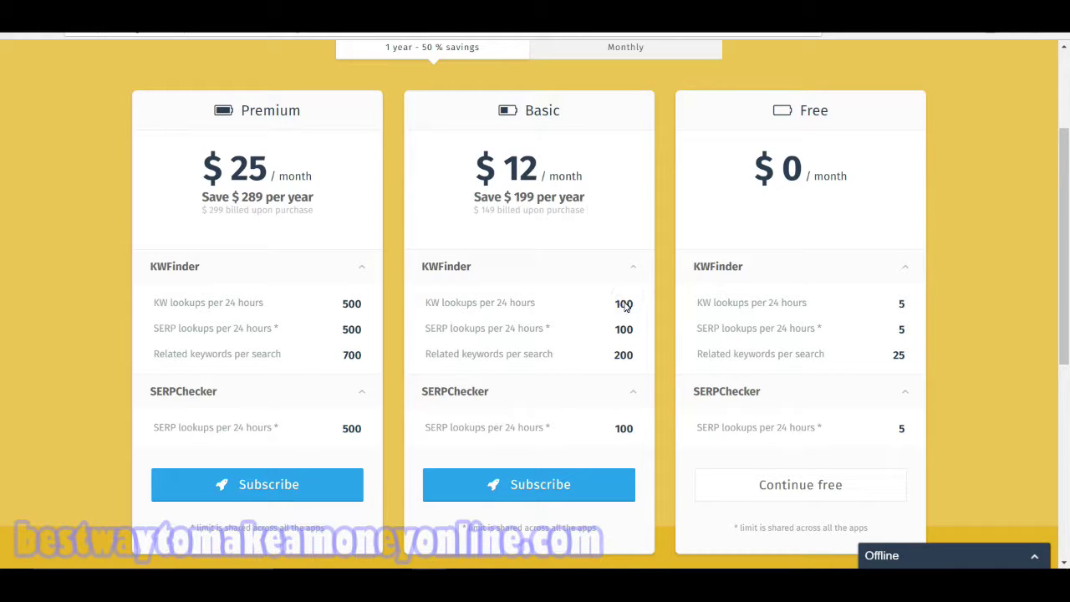
{"action": "left_click", "coordinate": [625, 302]}
{"action": "left_click", "coordinate": [437, 331]}
{"action": "double_click", "coordinate": [437, 332]}
{"action": "left_click", "coordinate": [625, 330]}
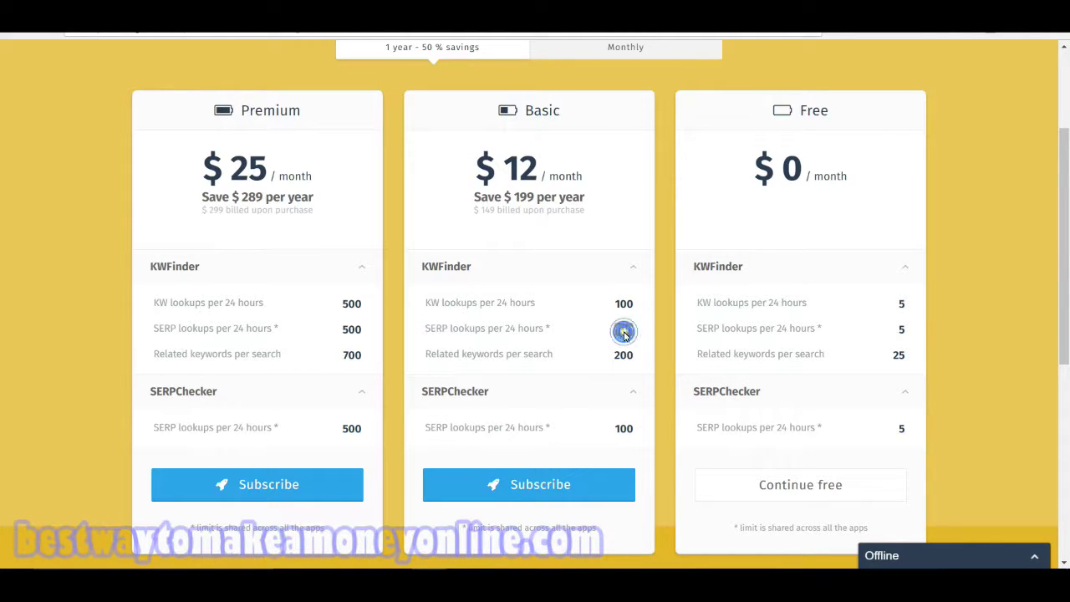
{"action": "double_click", "coordinate": [625, 333]}
- Highlight the Premium plan's name and its KWFinder keyword and SERP lookups per 24 hours
{"action": "double_click", "coordinate": [270, 110]}
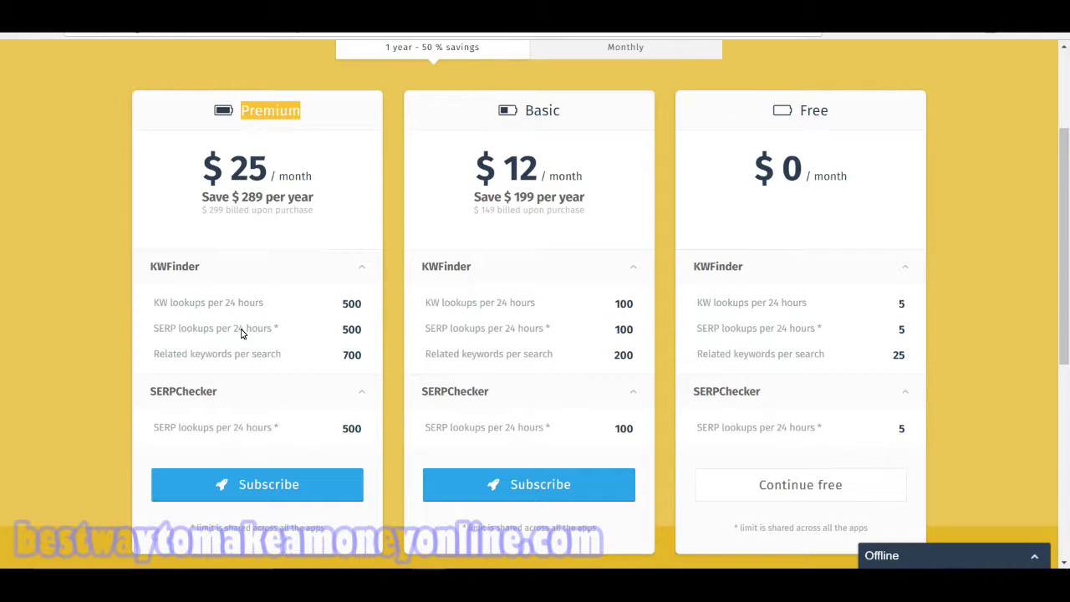
{"action": "double_click", "coordinate": [351, 305]}
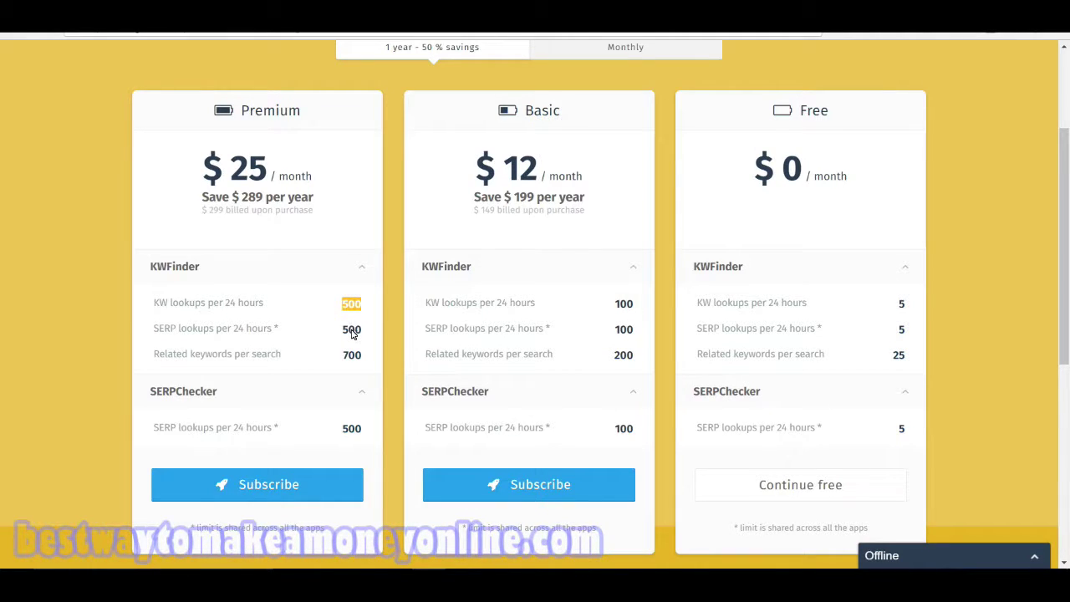
{"action": "double_click", "coordinate": [351, 329]}
- Return to the Free plan to point out its daily keyword lookup limit and highlight the plan name
{"action": "left_click", "coordinate": [902, 306]}
{"action": "left_click", "coordinate": [896, 306]}
{"action": "left_click", "coordinate": [813, 112]}
{"action": "double_click", "coordinate": [812, 113]}
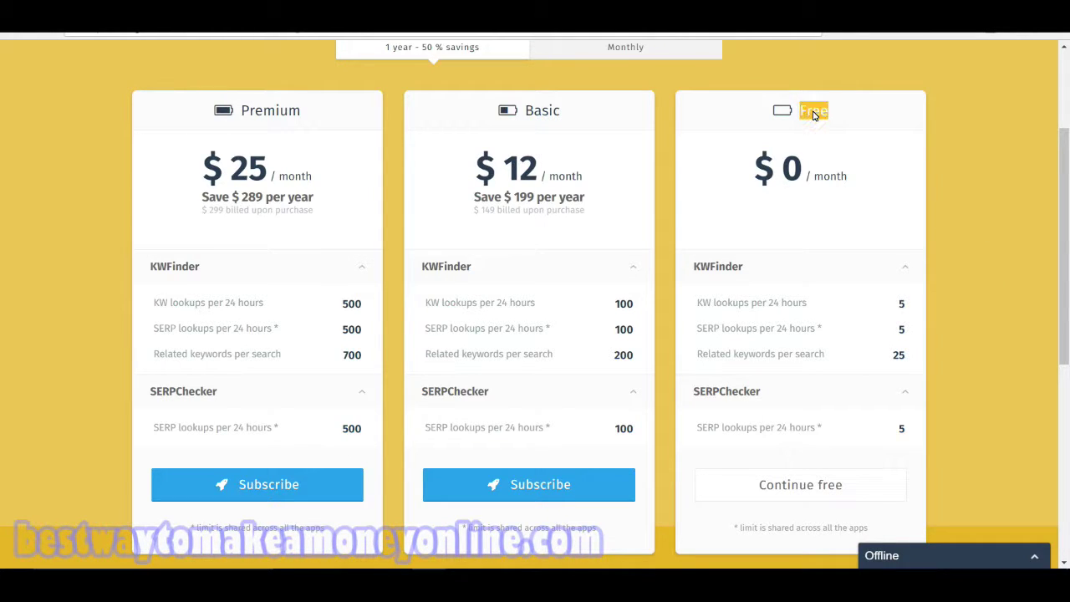